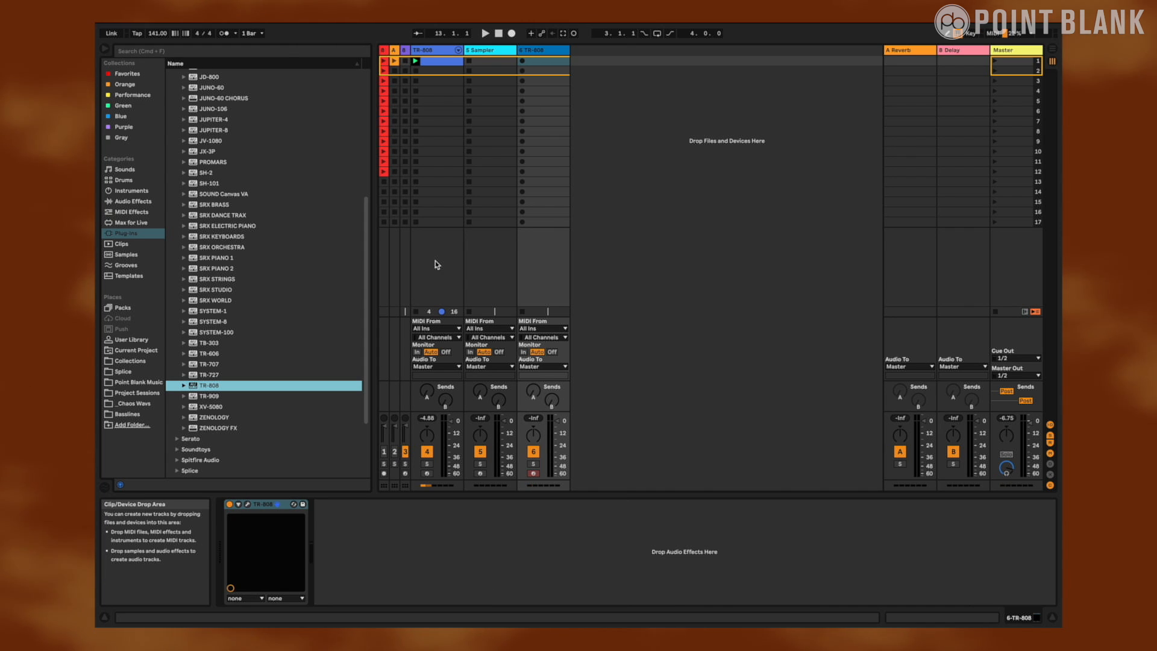
# Create an audio track that takes its input from 6-TR-808 and rename it "808 Bass Samples".
pyautogui.press('super+t')
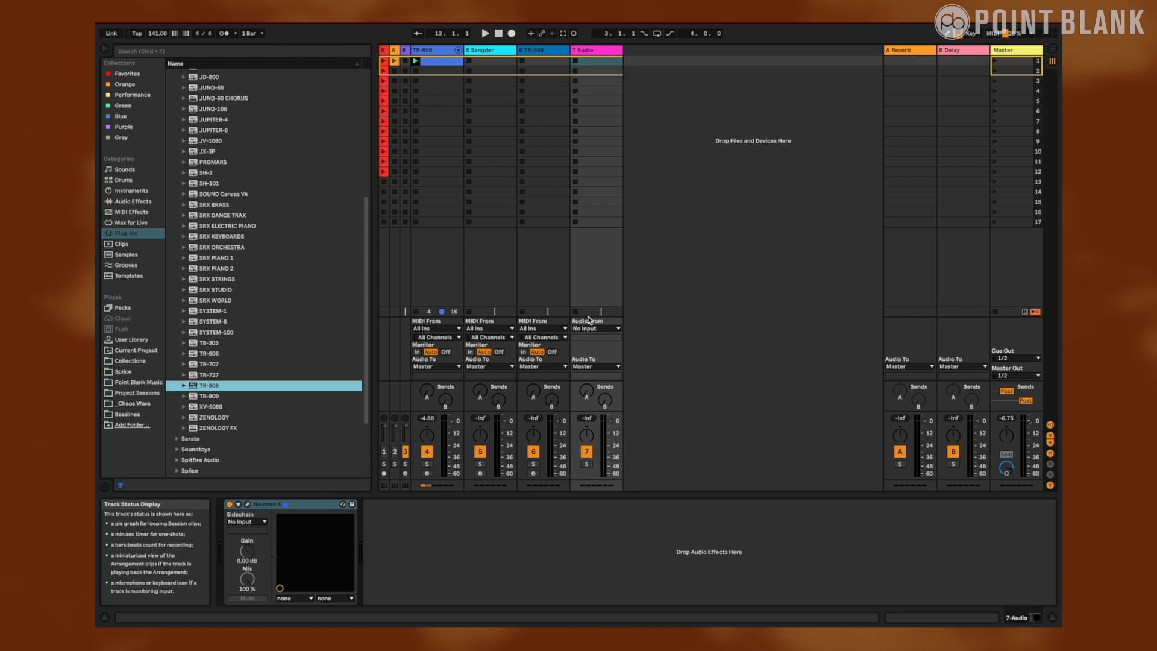
pyautogui.click(598, 329)
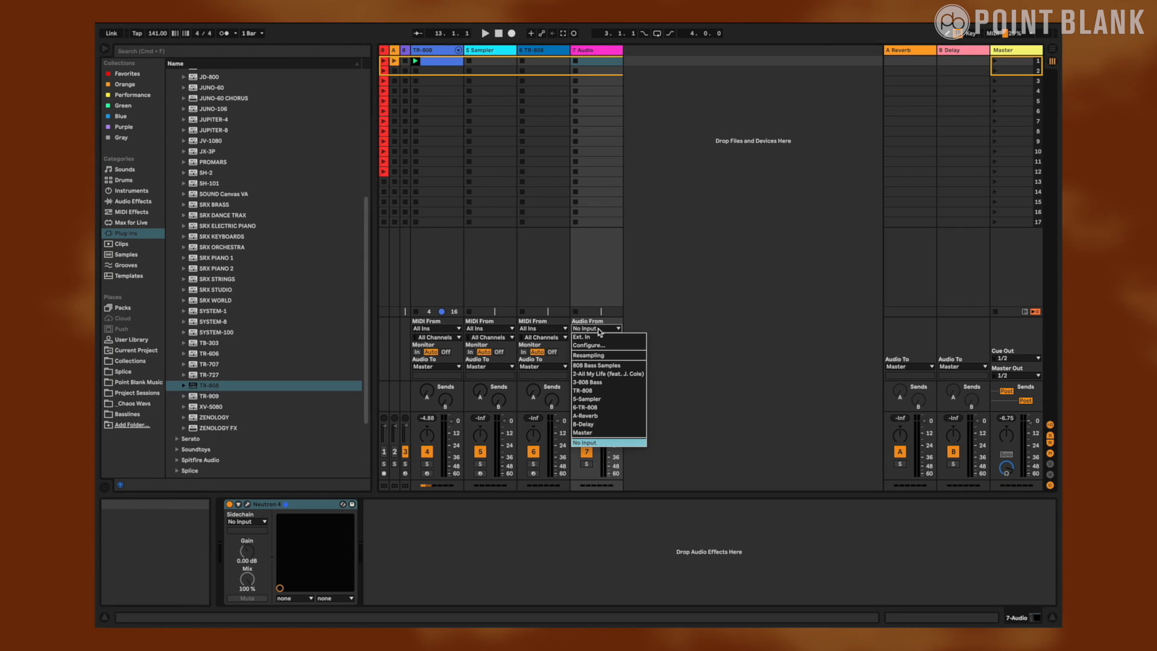
pyautogui.click(601, 408)
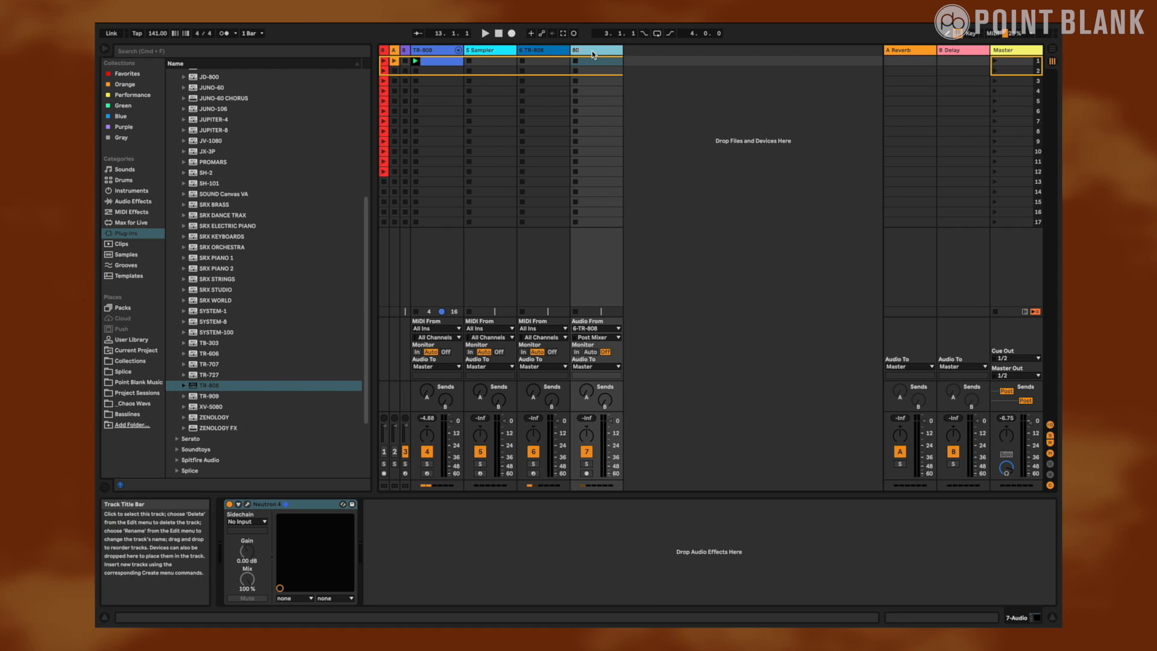
pyautogui.press('super+r')
pyautogui.write('808 Samples')
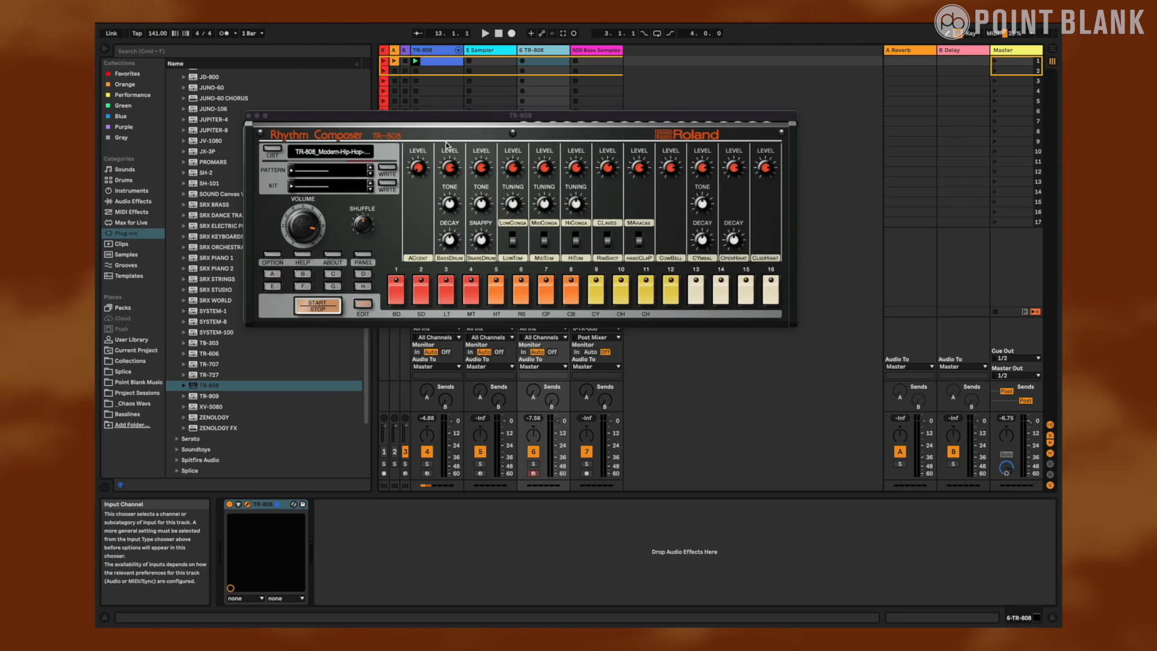
# Adjust the decay, tone and tuning of the TR-808's bass drum.
pyautogui.click(451, 243)
pyautogui.moveTo(453, 214); pyautogui.dragTo(454, 192)
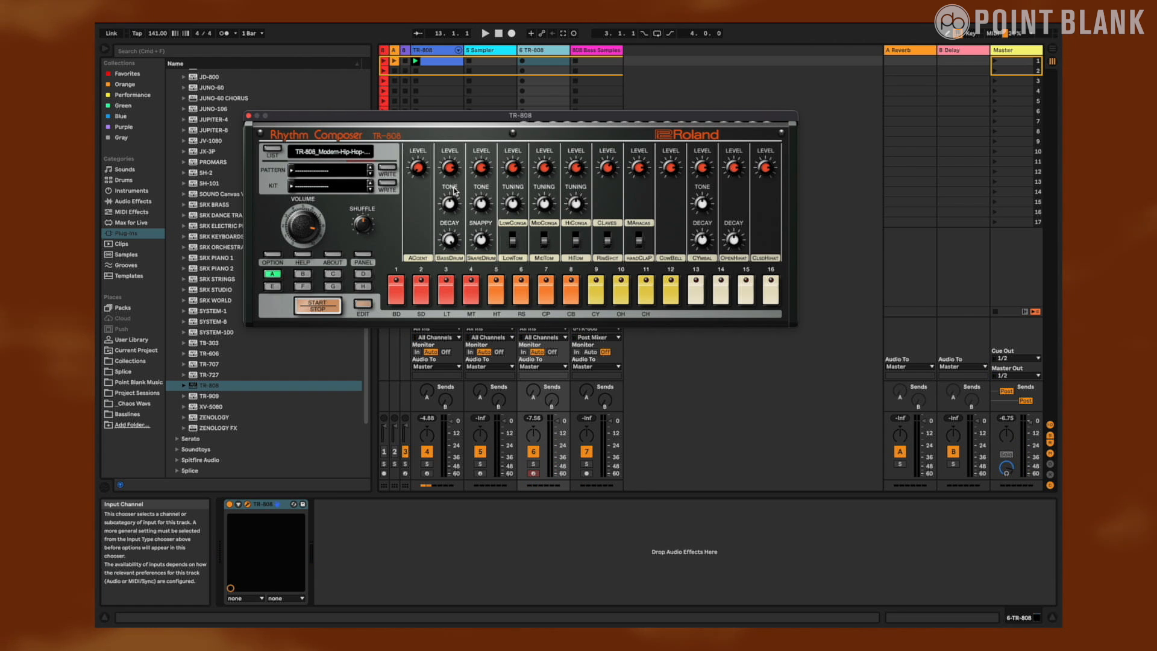
pyautogui.moveTo(451, 203)
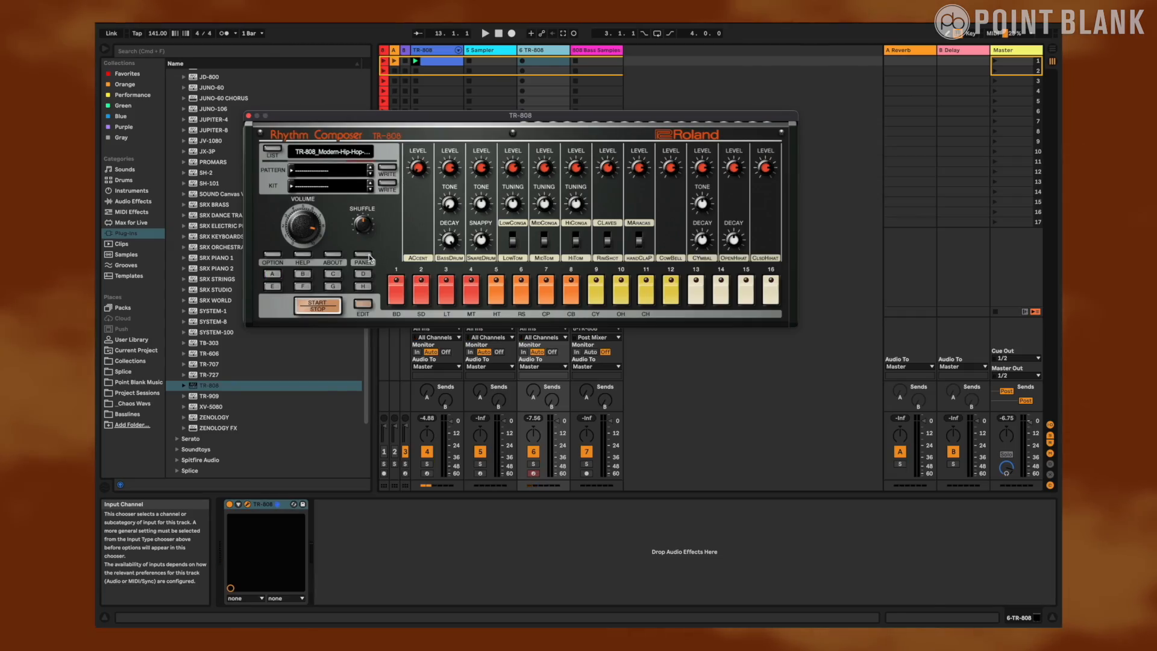
pyautogui.click(363, 255)
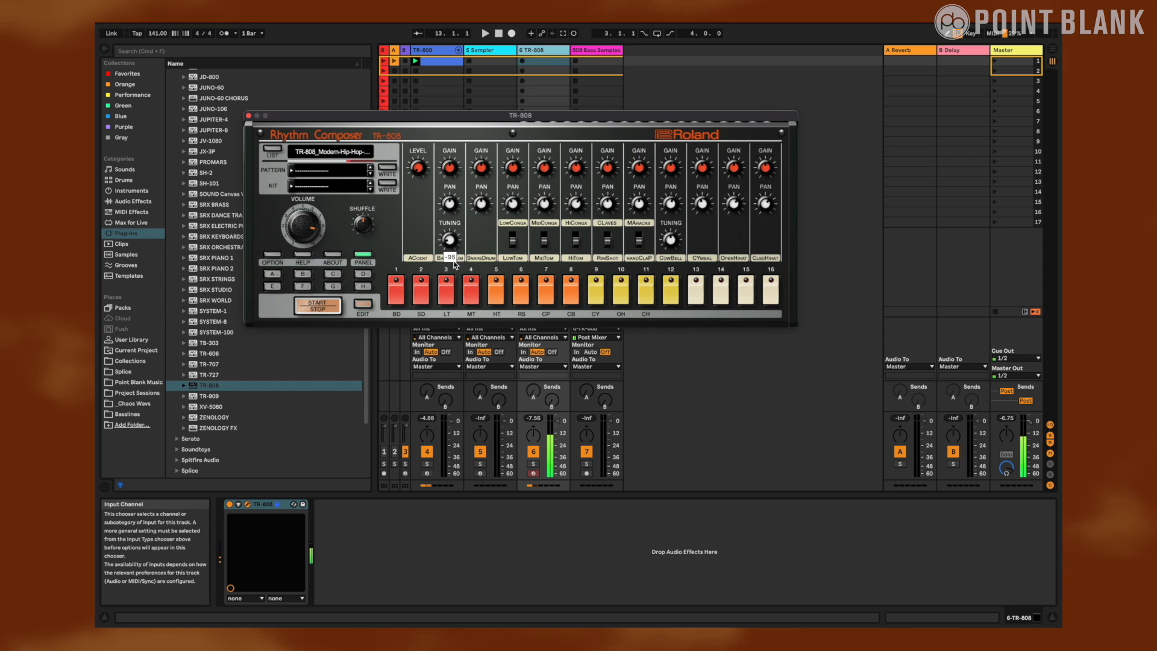
pyautogui.moveTo(455, 217); pyautogui.dragTo(455, 213)
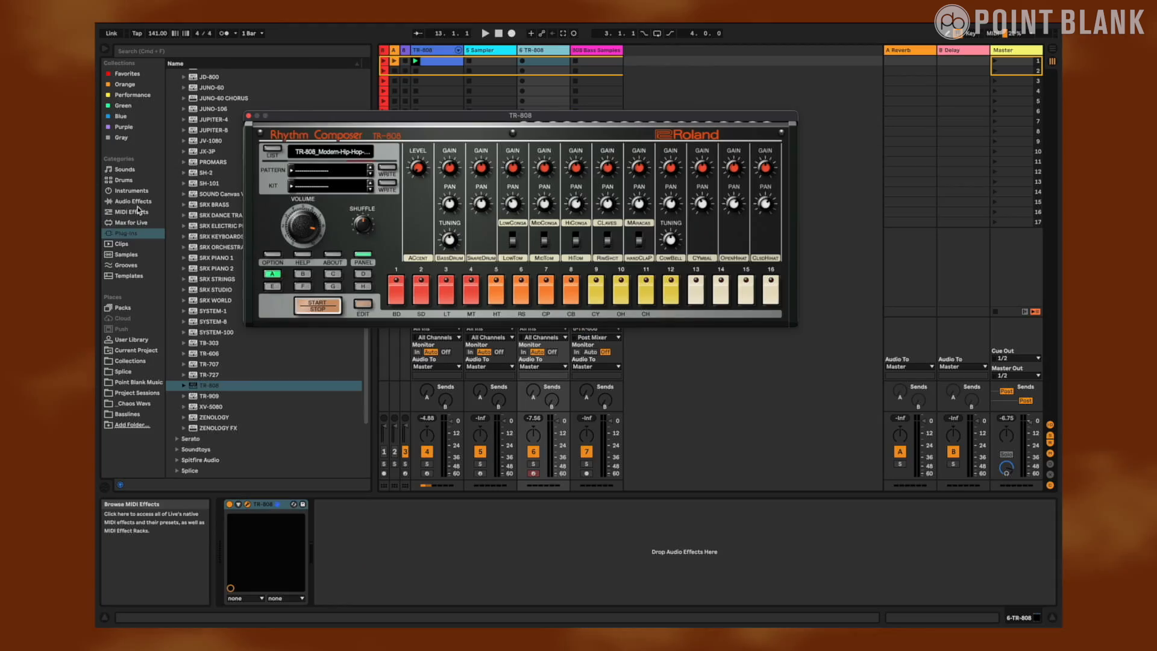
# Add the Tuner utility effect after the TR-808 and lower the bass drum's tuning while checking its pitch.
pyautogui.click(133, 201)
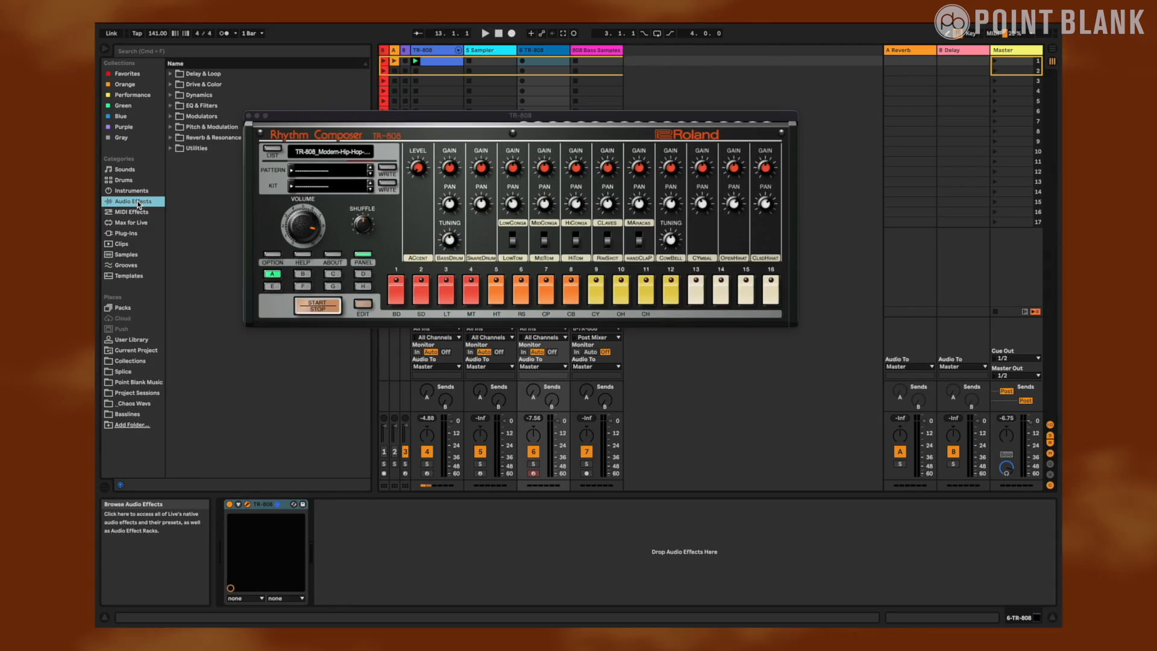
pyautogui.click(171, 148)
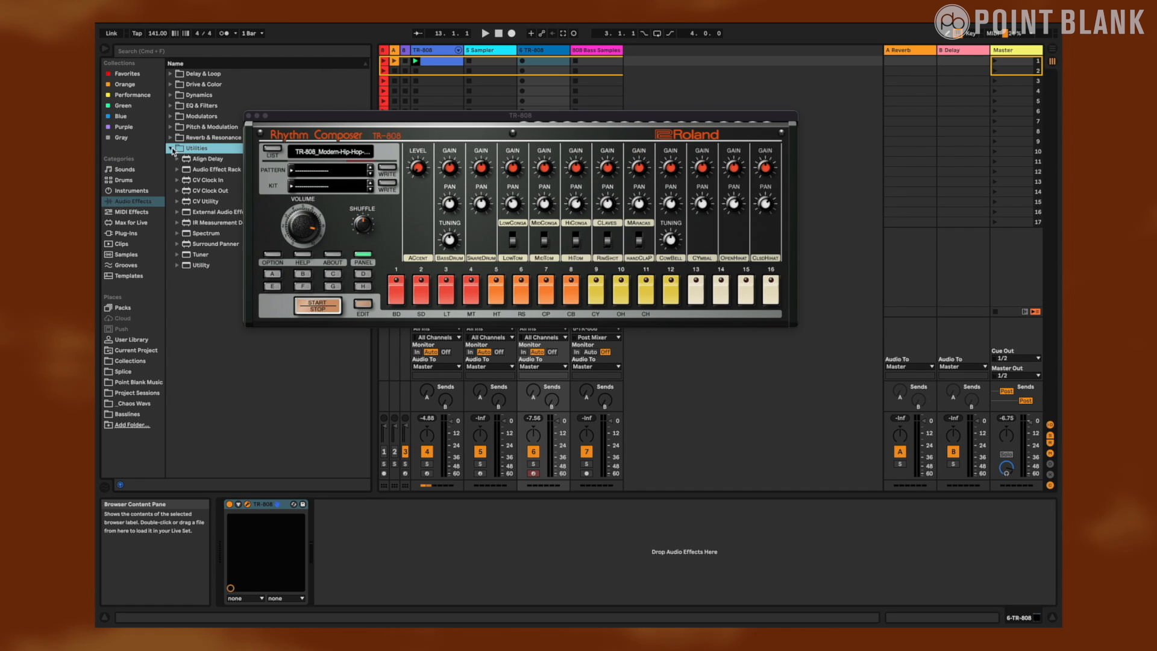
pyautogui.click(186, 259)
pyautogui.moveTo(298, 444); pyautogui.dragTo(338, 536)
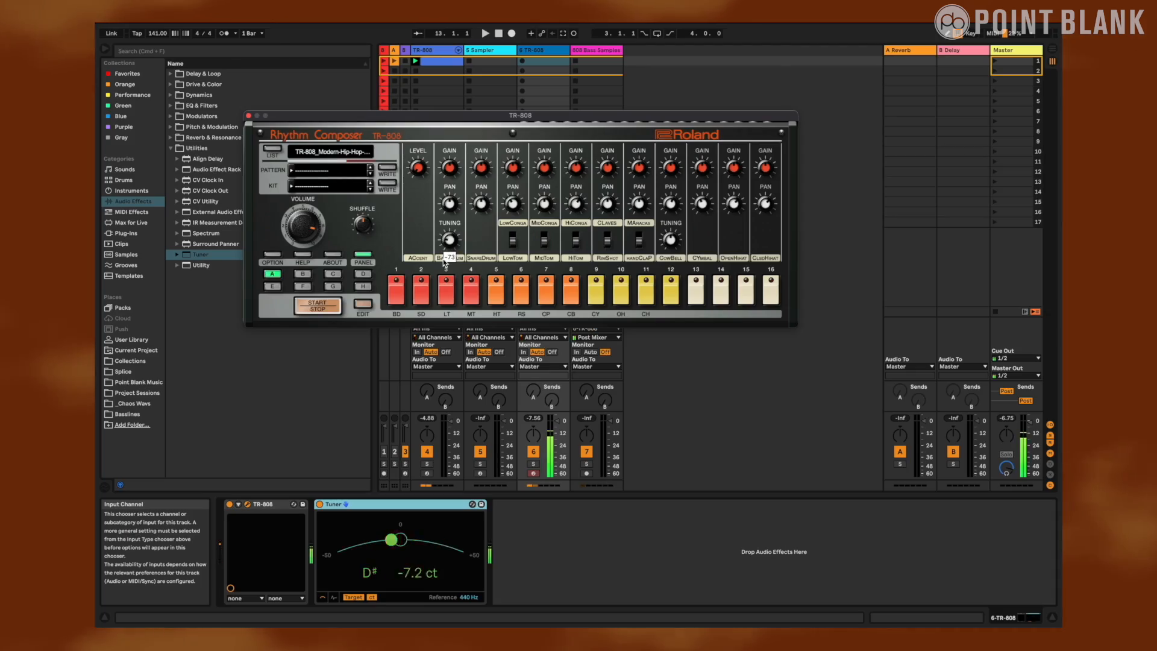
pyautogui.moveTo(444, 260); pyautogui.dragTo(445, 269)
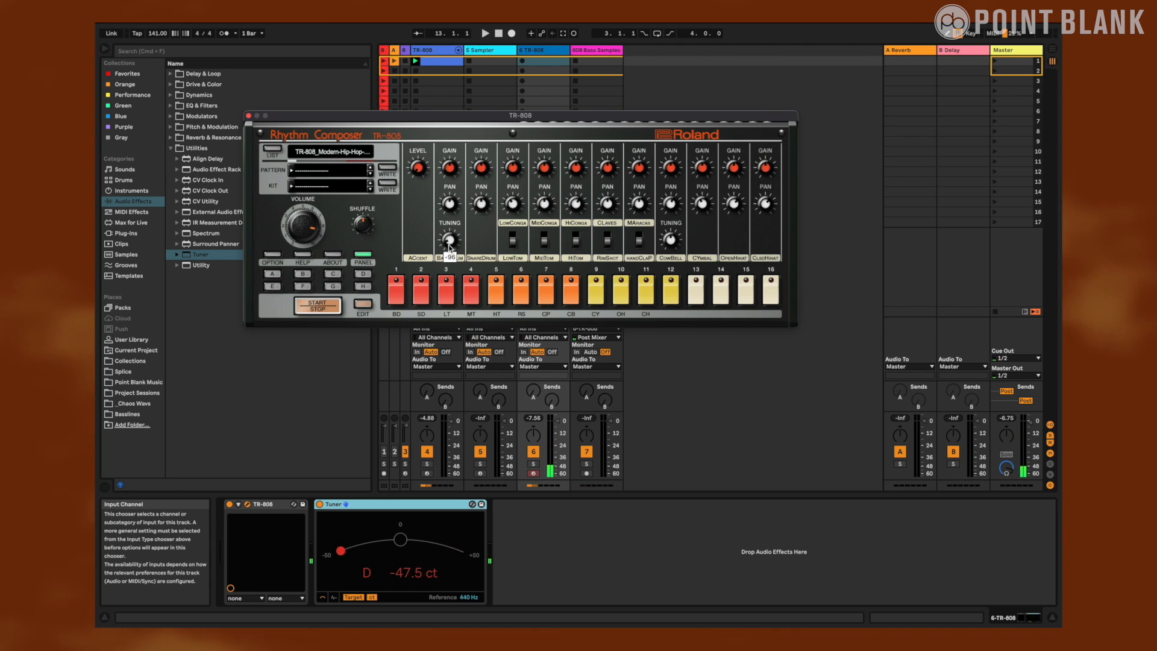
pyautogui.moveTo(449, 245); pyautogui.dragTo(451, 252)
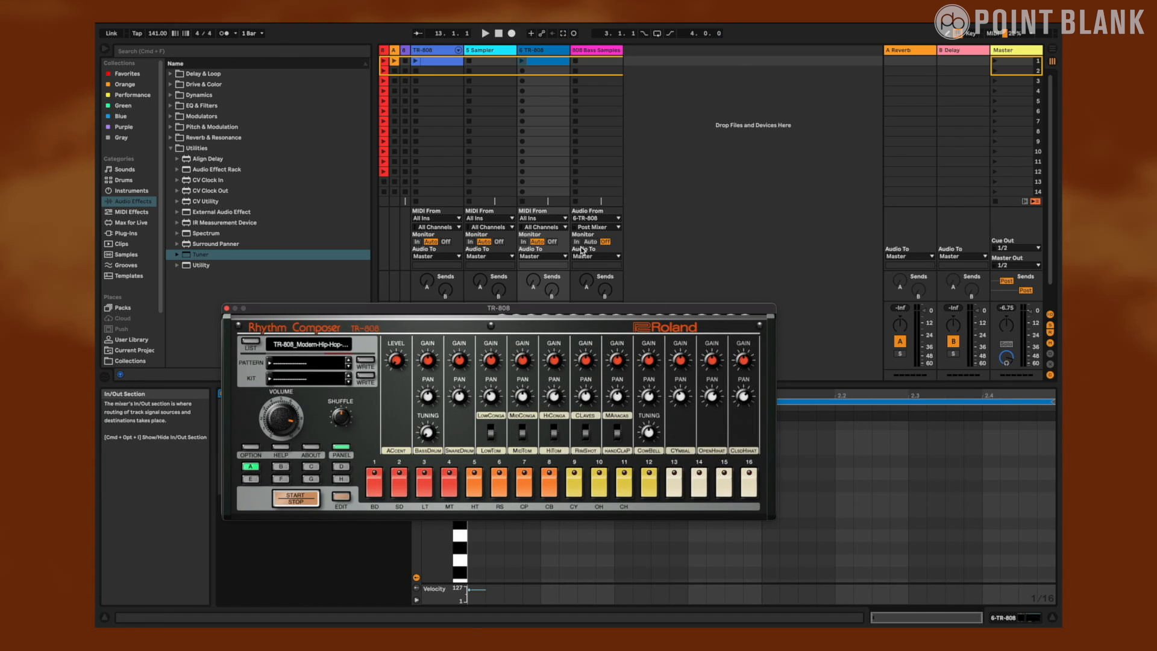
# Set the 808 Bass Samples track's monitoring to In and deactivate the track's output.
pyautogui.click(576, 242)
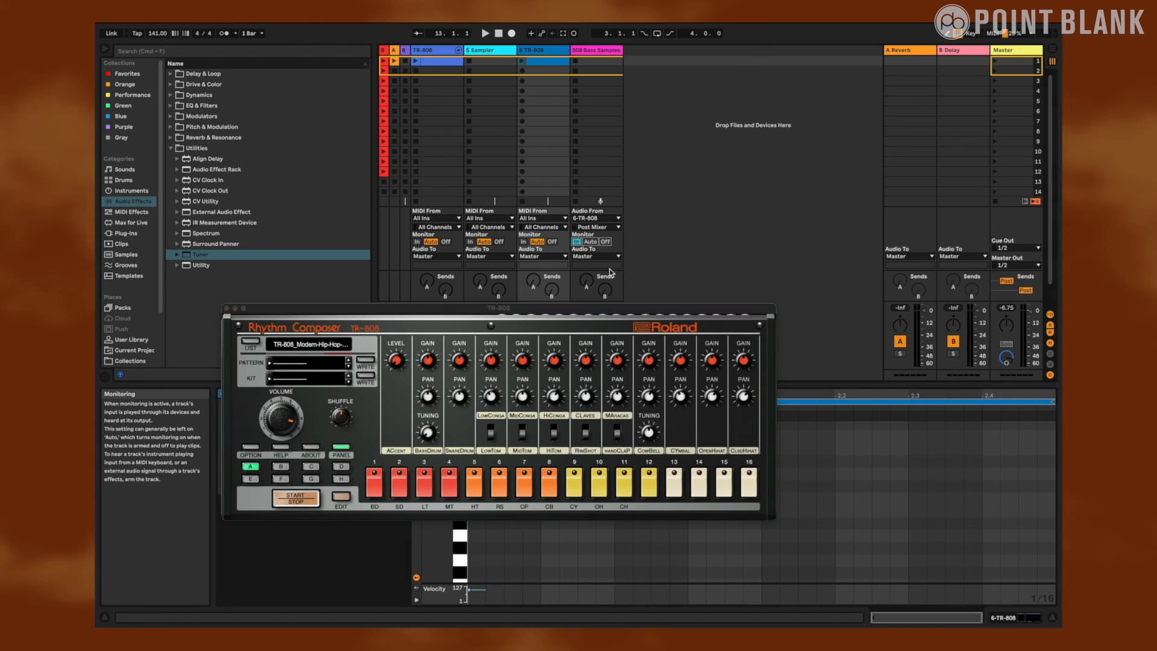
pyautogui.moveTo(579, 308); pyautogui.dragTo(570, 362)
pyautogui.click(588, 344)
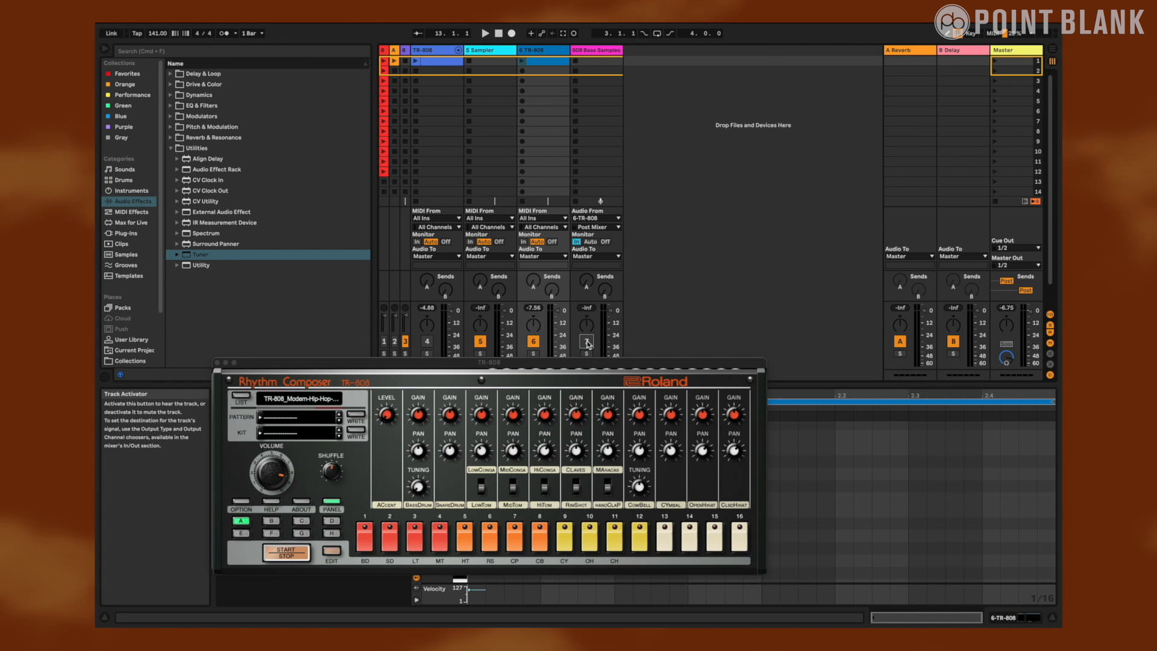
# Arm the 808 Bass Samples track and record the TR-808 bass drum into its first clip slot.
pyautogui.moveTo(607, 362); pyautogui.dragTo(606, 394)
pyautogui.click(588, 364)
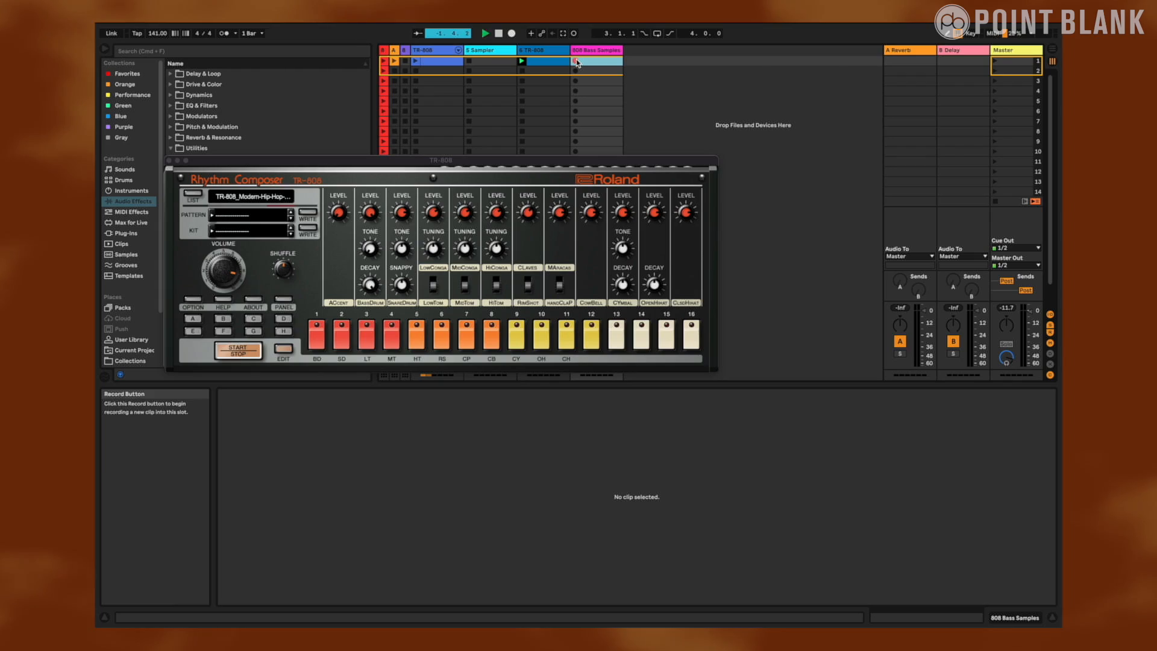
pyautogui.click(576, 63)
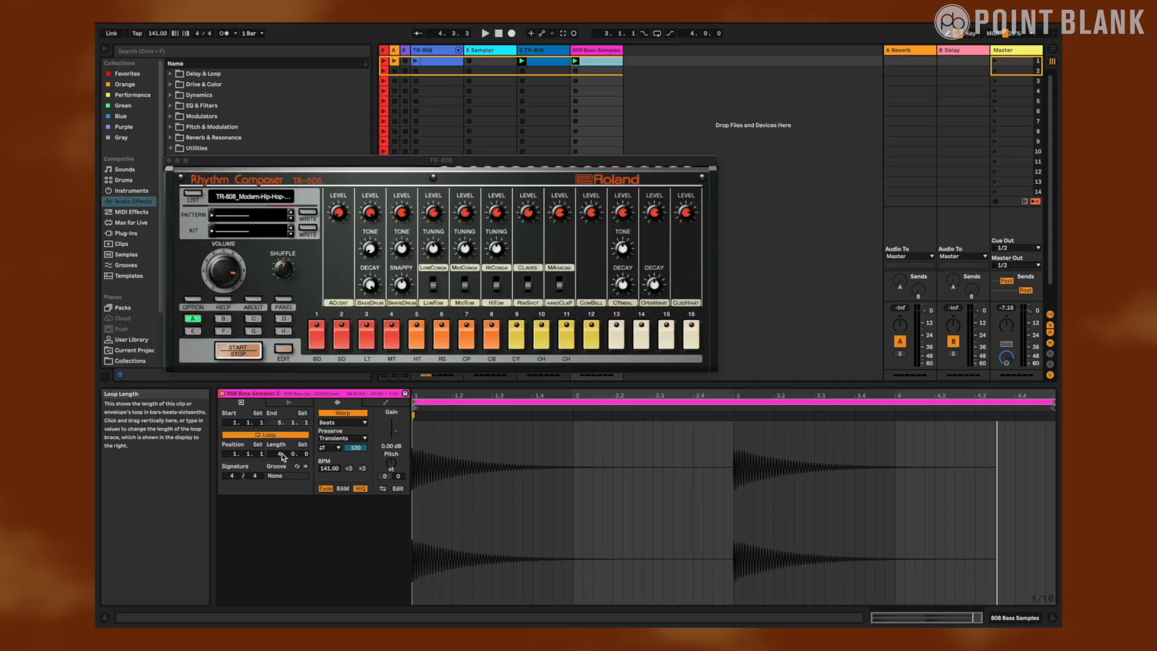
# Set the recorded bass clip's loop length to 2.0.0 and crop the sample to it.
pyautogui.click(281, 455)
pyautogui.moveTo(281, 455); pyautogui.dragTo(282, 461)
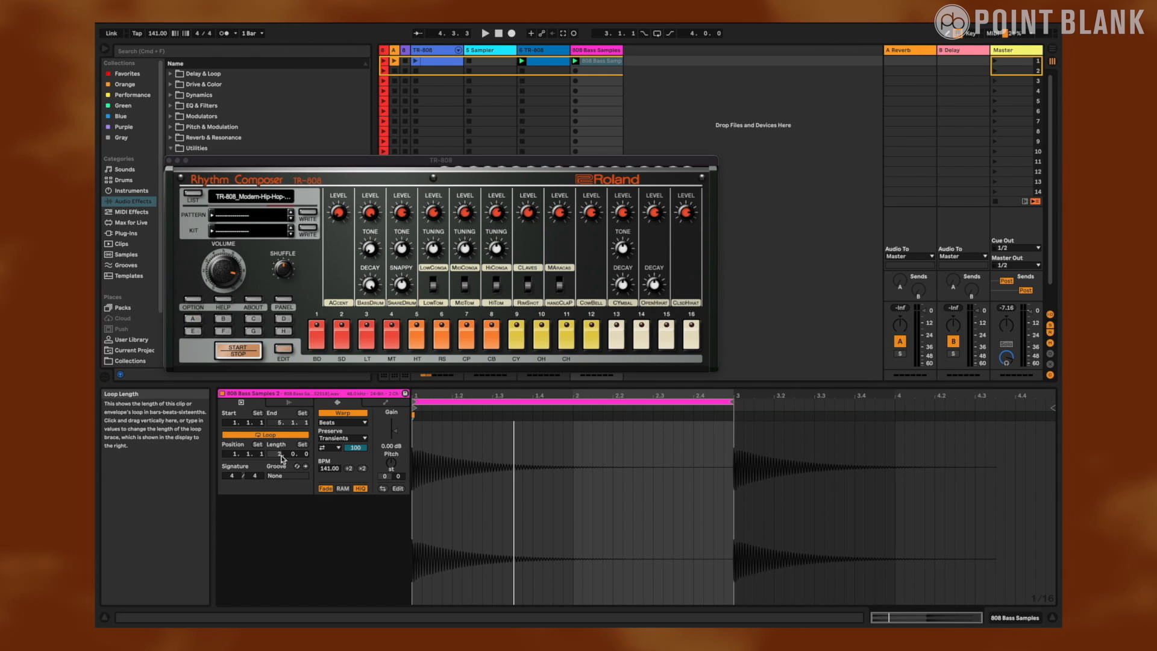
pyautogui.rightClick(547, 446)
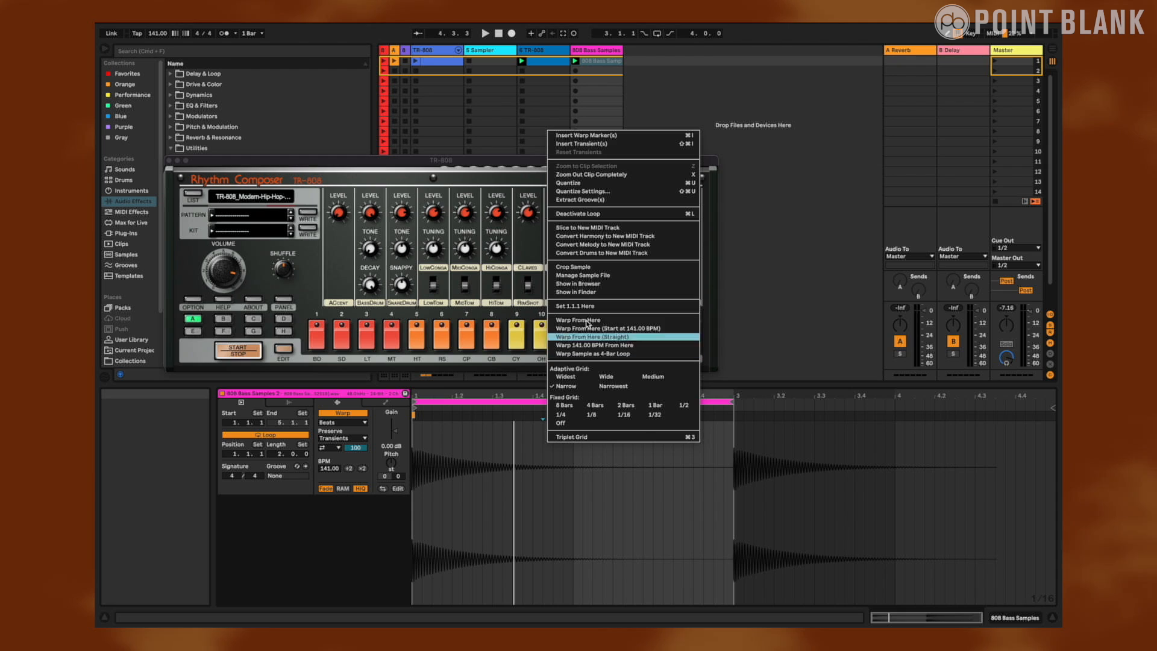
pyautogui.click(595, 267)
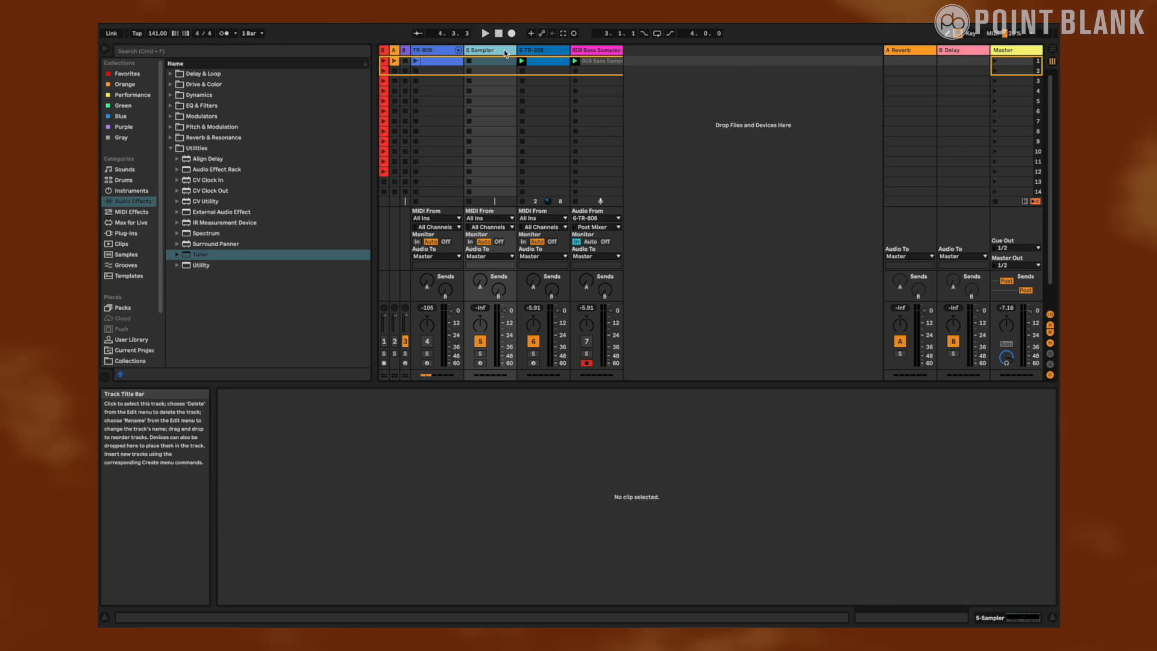
# Load the cropped 808 bass clip into the empty Sampler on the Sampler track.
pyautogui.click(505, 53)
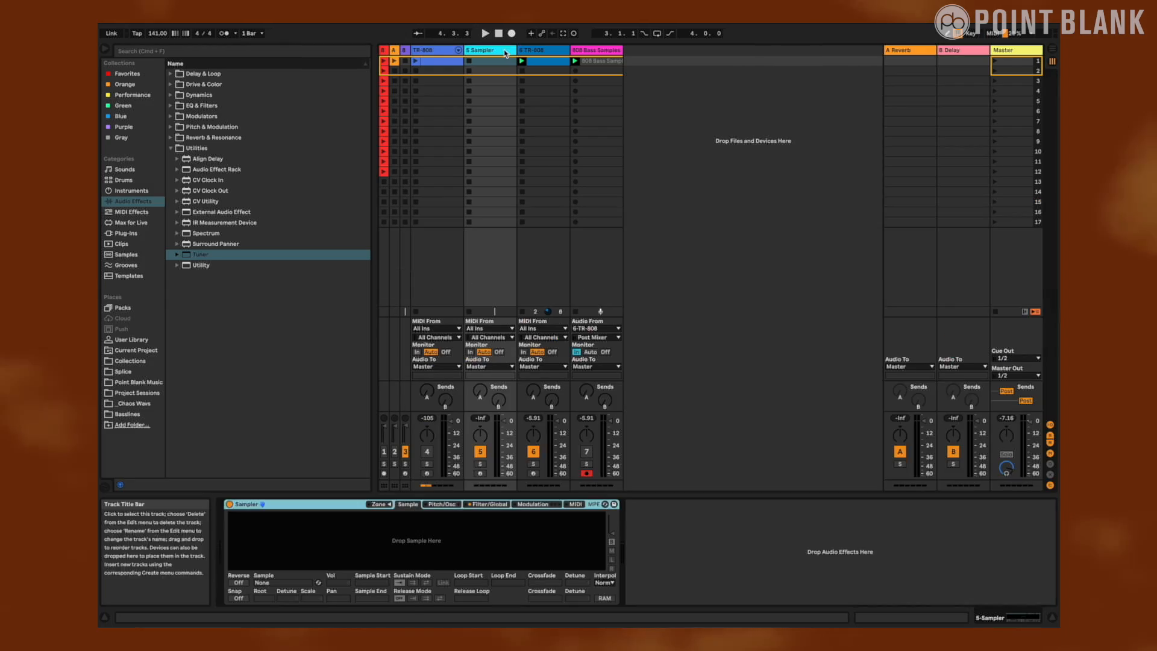
pyautogui.moveTo(594, 64); pyautogui.dragTo(419, 539)
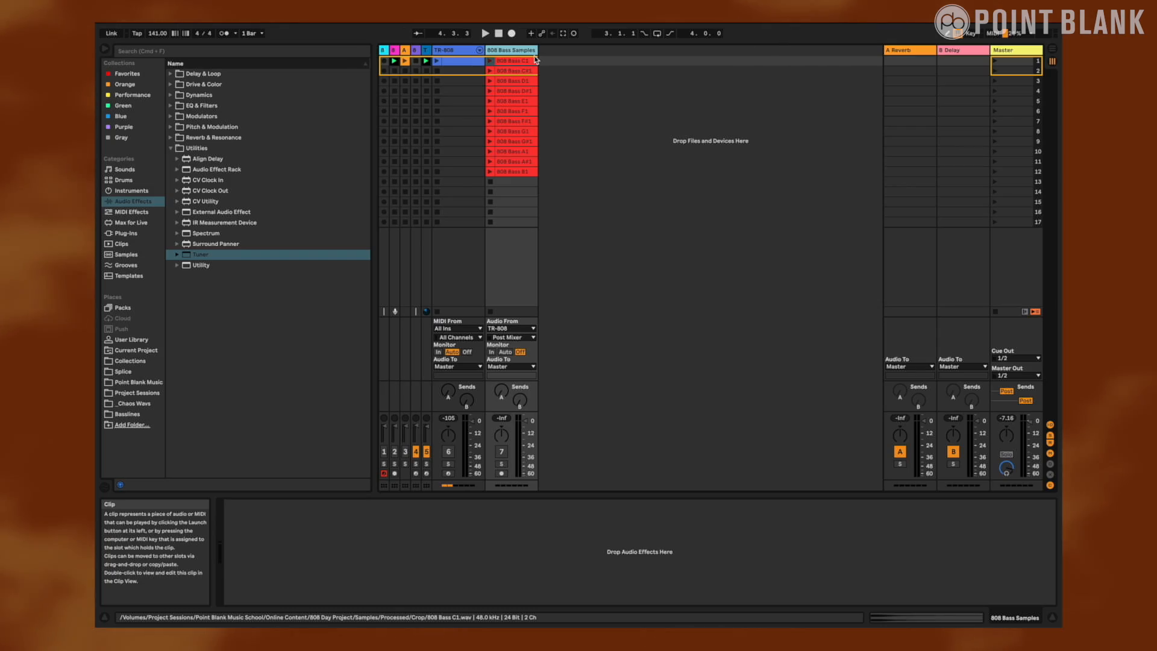
# Audition the 808 Bass C1 and C#1 clips on the 808 Bass Samples track.
pyautogui.click(489, 61)
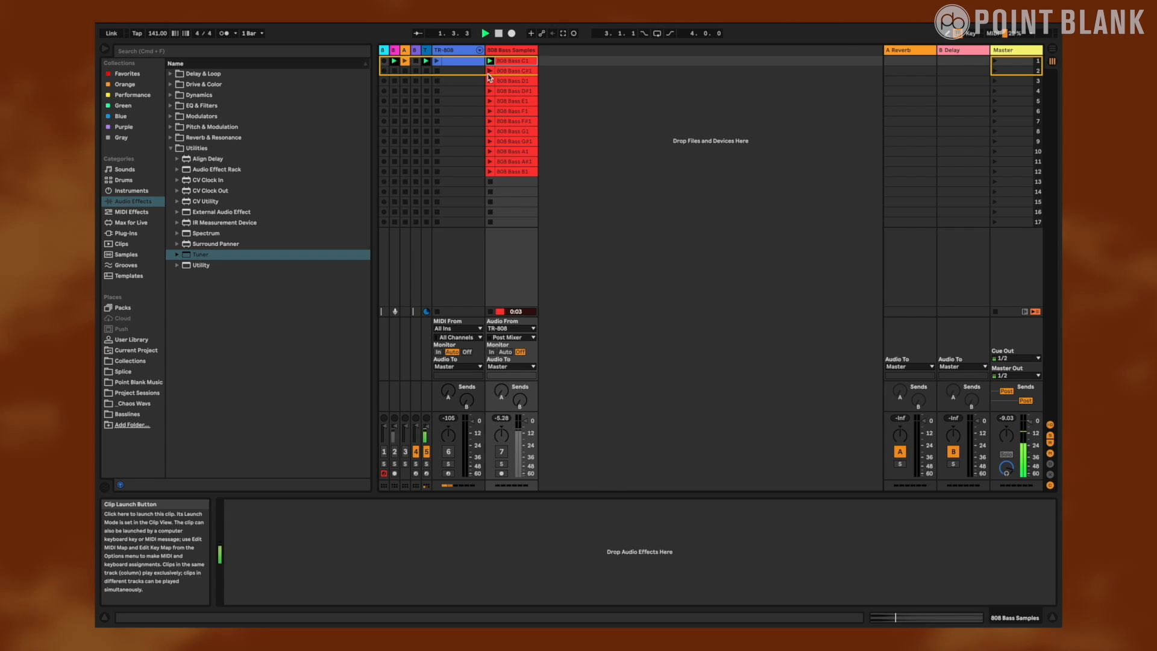
pyautogui.click(490, 71)
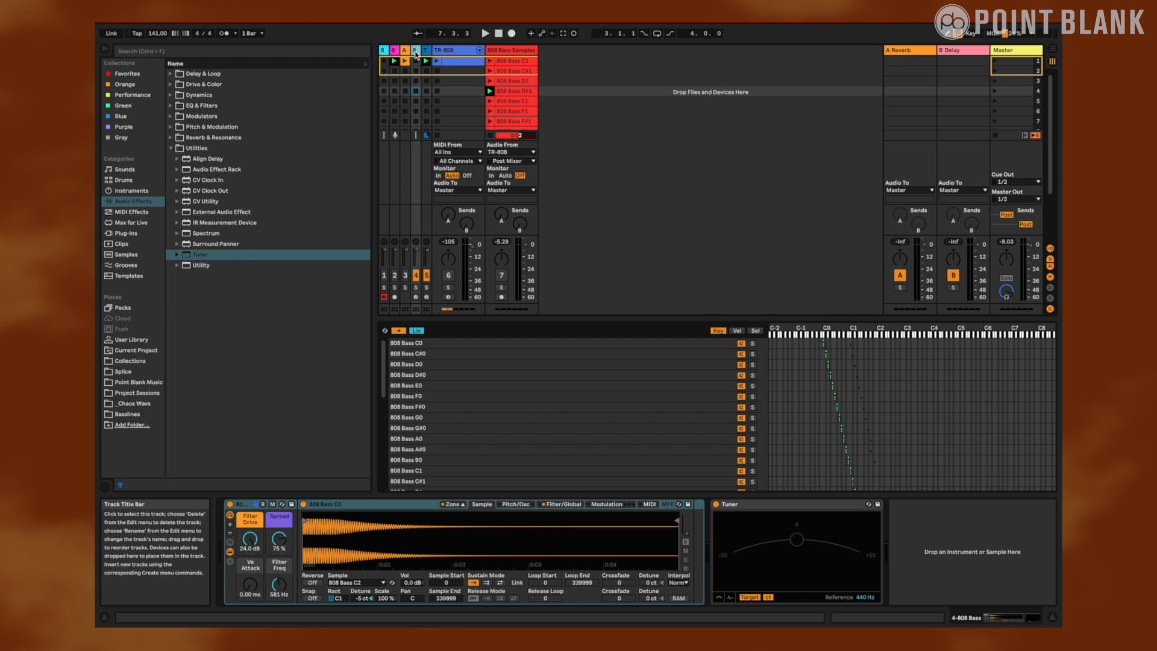
# Move the 808 Bass track after the 808 Bass Samples track and inspect the Sampler's key zone around 808 Bass C#1.
pyautogui.moveTo(415, 54); pyautogui.dragTo(534, 51)
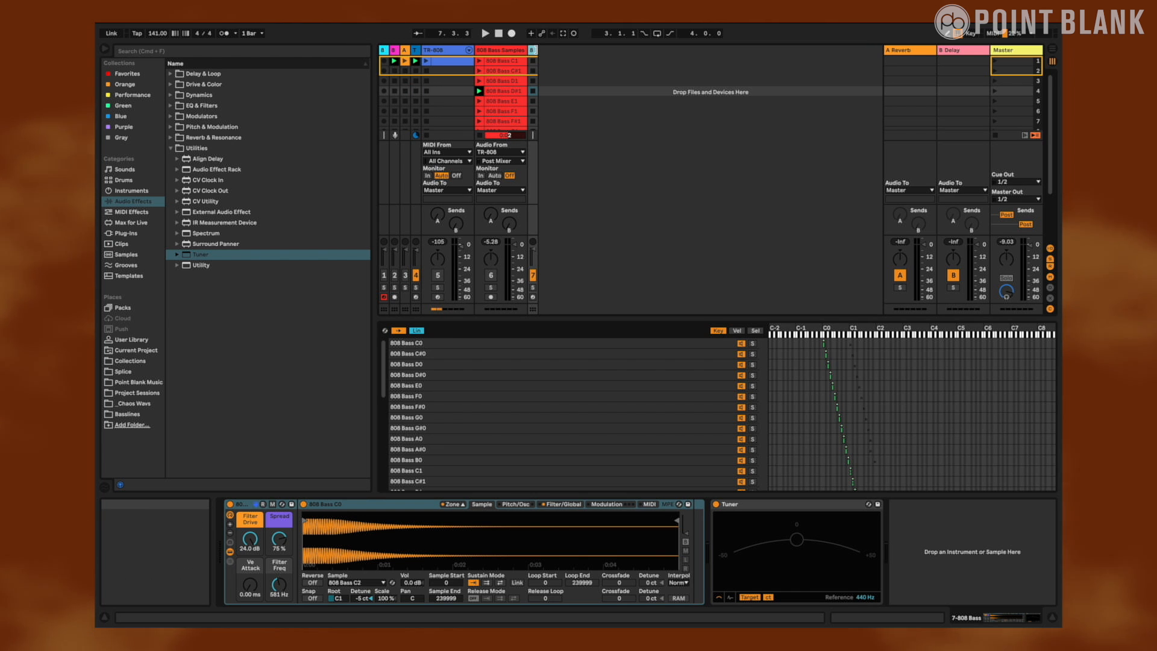
pyautogui.scroll(-4, 409, 350)
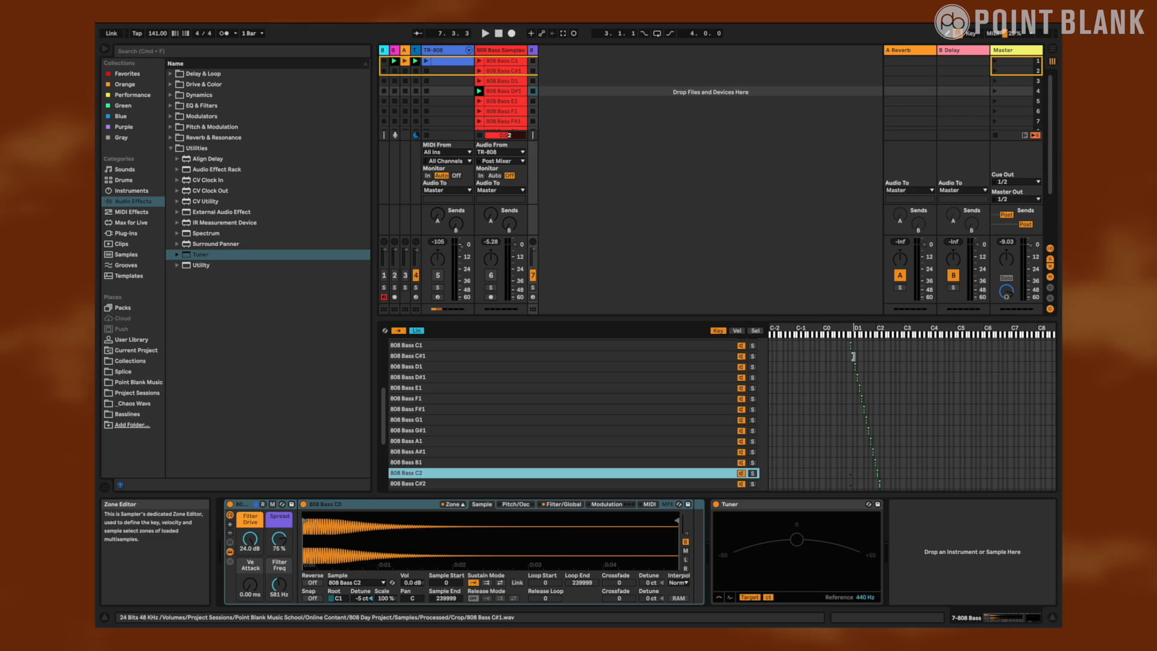
pyautogui.click(853, 357)
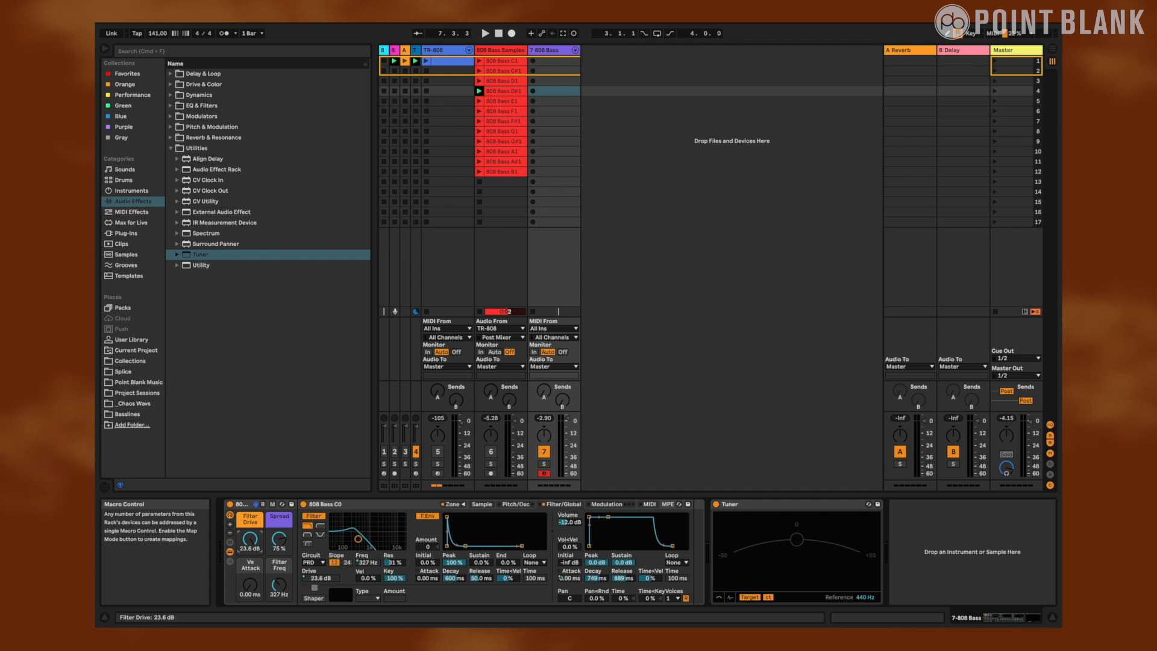
# Set the 808 Bass rack's Filter Drive to 11.5 dB and the Sampler's glide mode to Glide.
pyautogui.moveTo(250, 538); pyautogui.dragTo(250, 540)
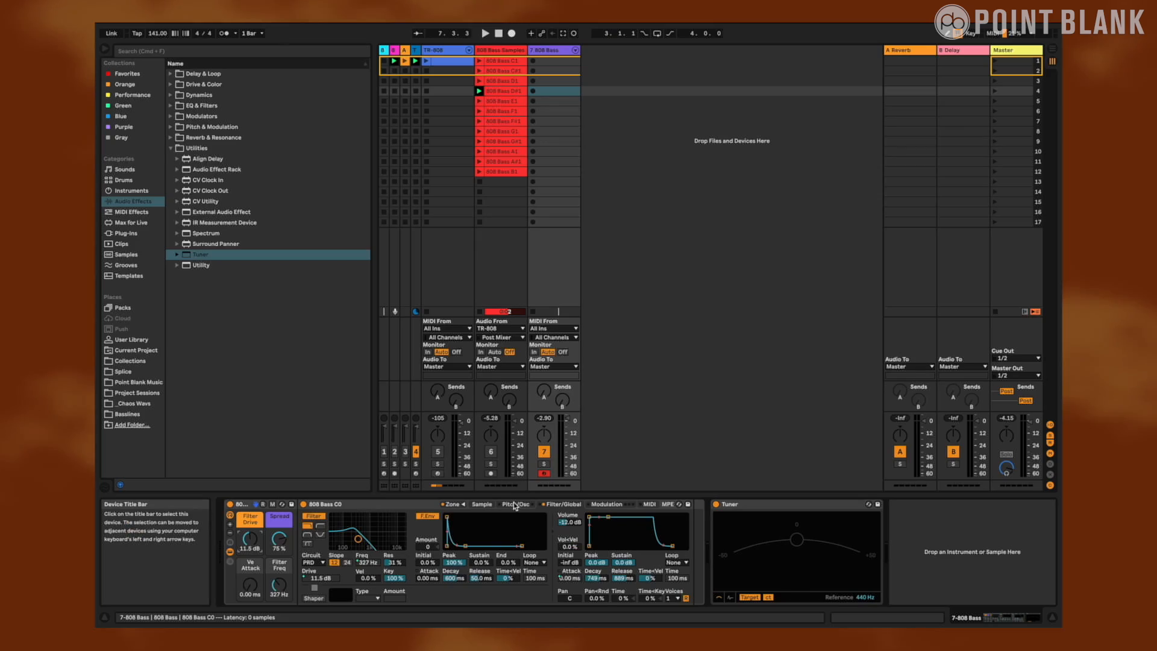
pyautogui.click(516, 505)
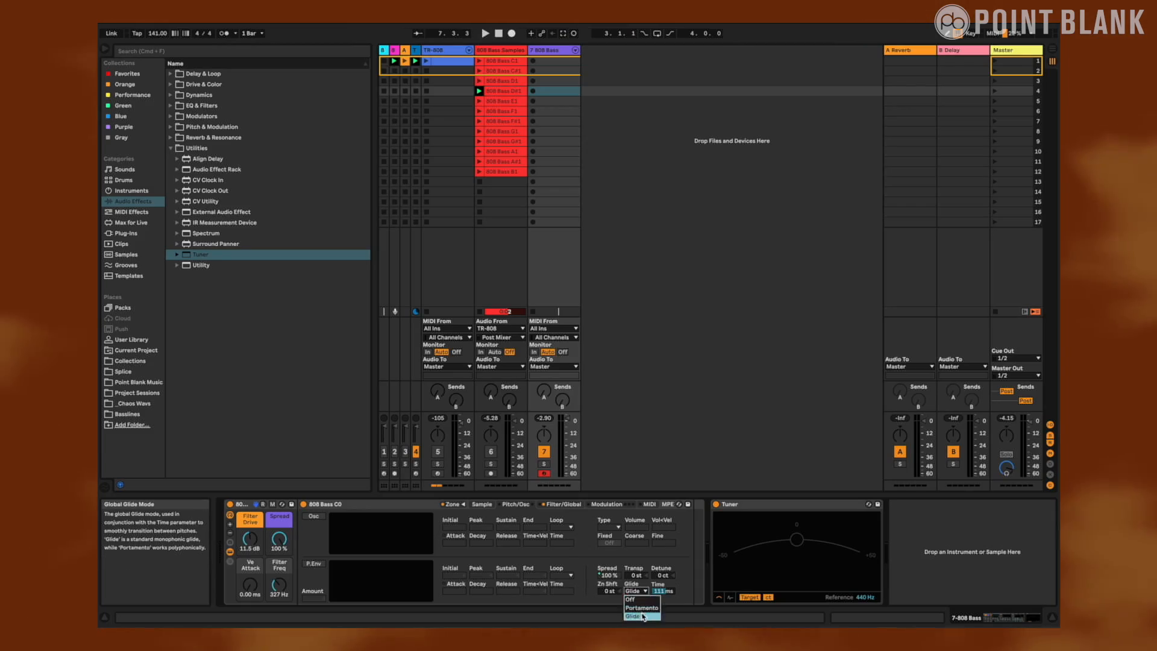
pyautogui.click(643, 615)
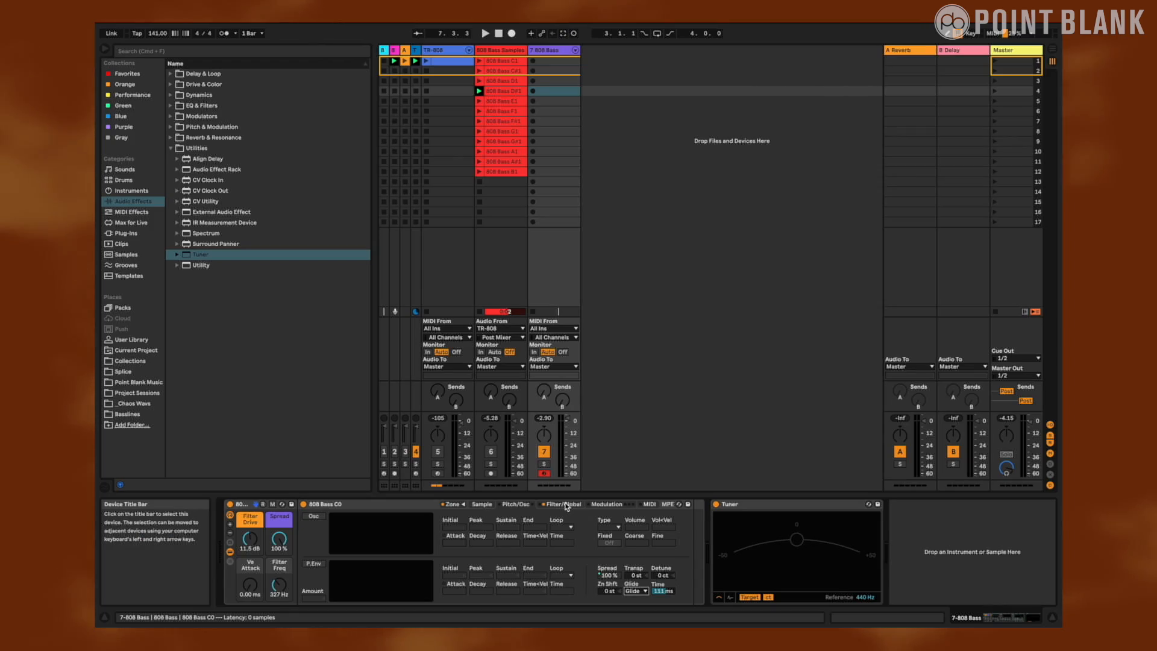
pyautogui.click(567, 505)
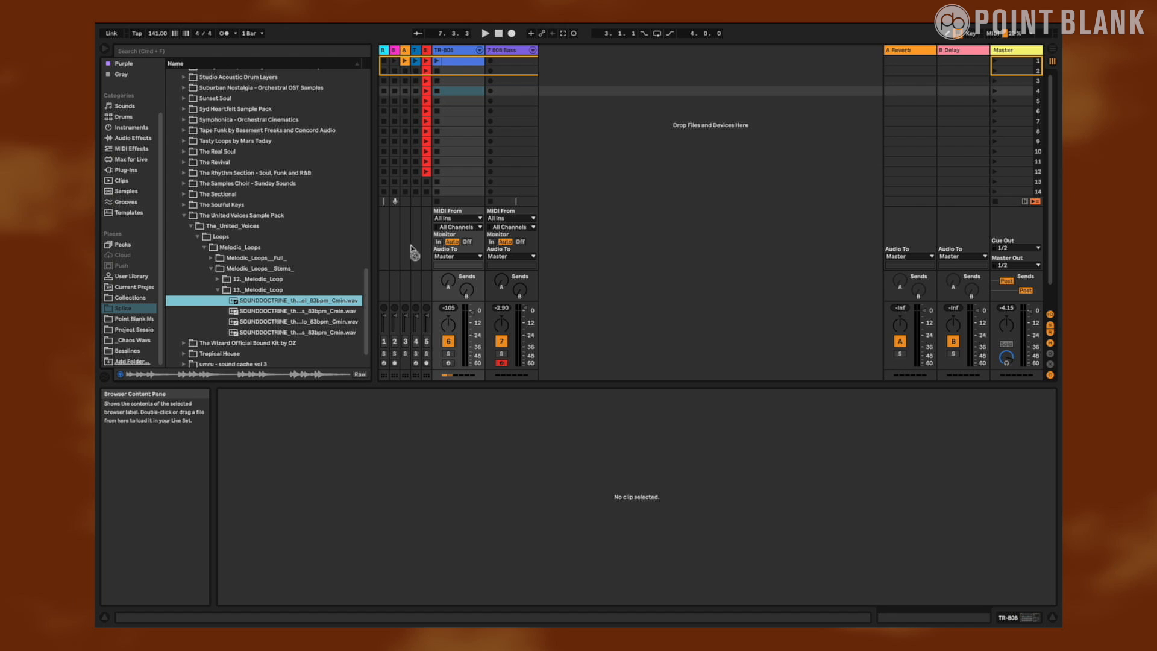
# Place the SOUNDDOCTRINE 83bpm Cmin grand piano loop in the first slot of a new audio track and play it.
pyautogui.moveTo(580, 83); pyautogui.dragTo(545, 64)
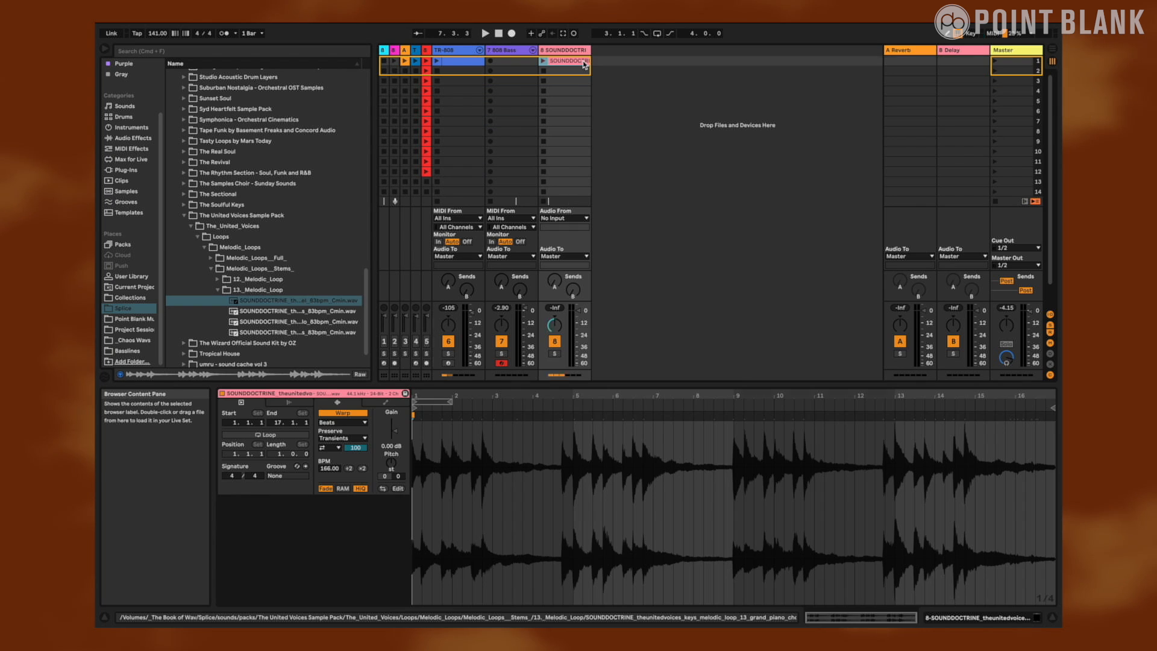
pyautogui.click(544, 61)
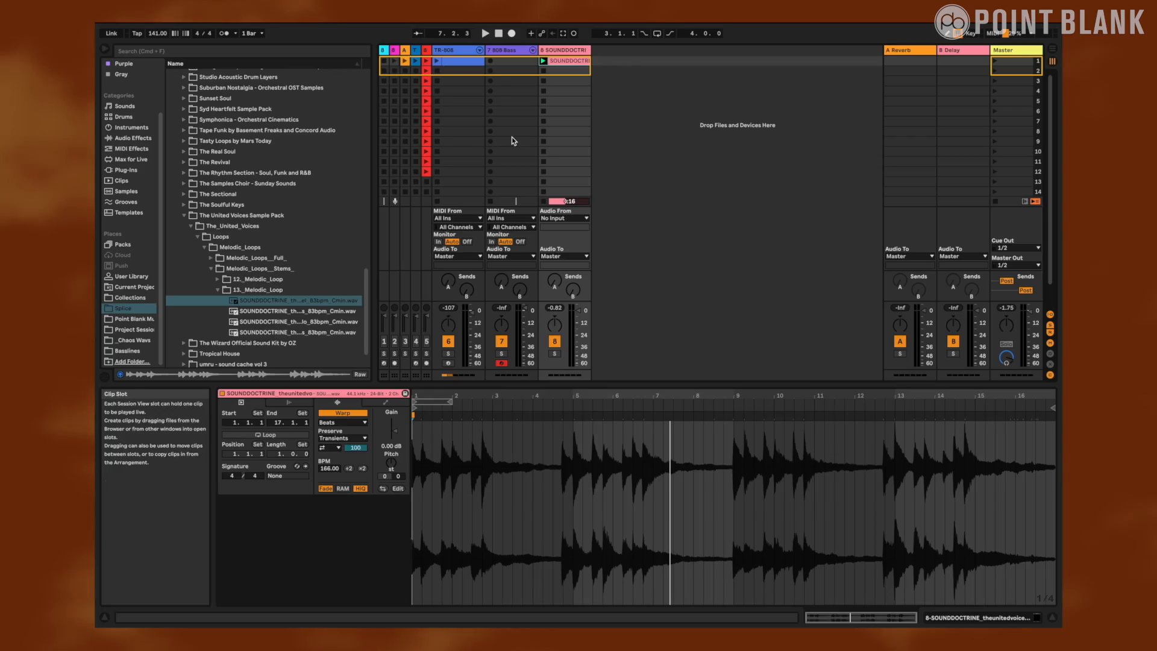
# Change the piano loop's warp mode to Complex and play the clip.
pyautogui.click(342, 423)
pyautogui.click(346, 462)
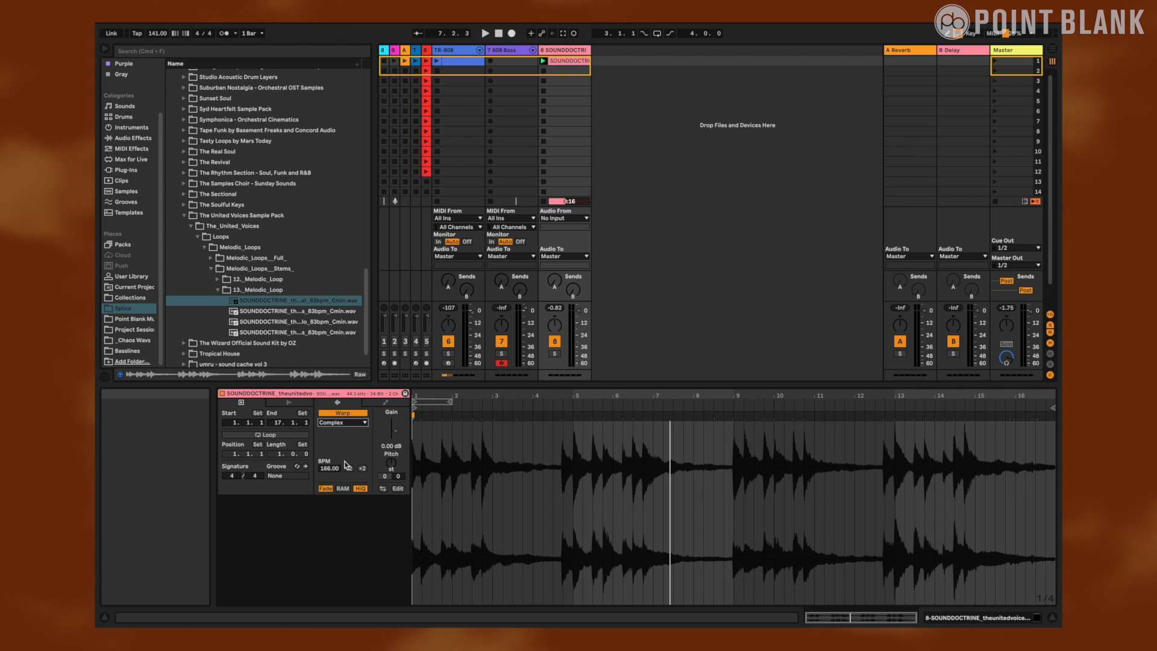
pyautogui.press('space')
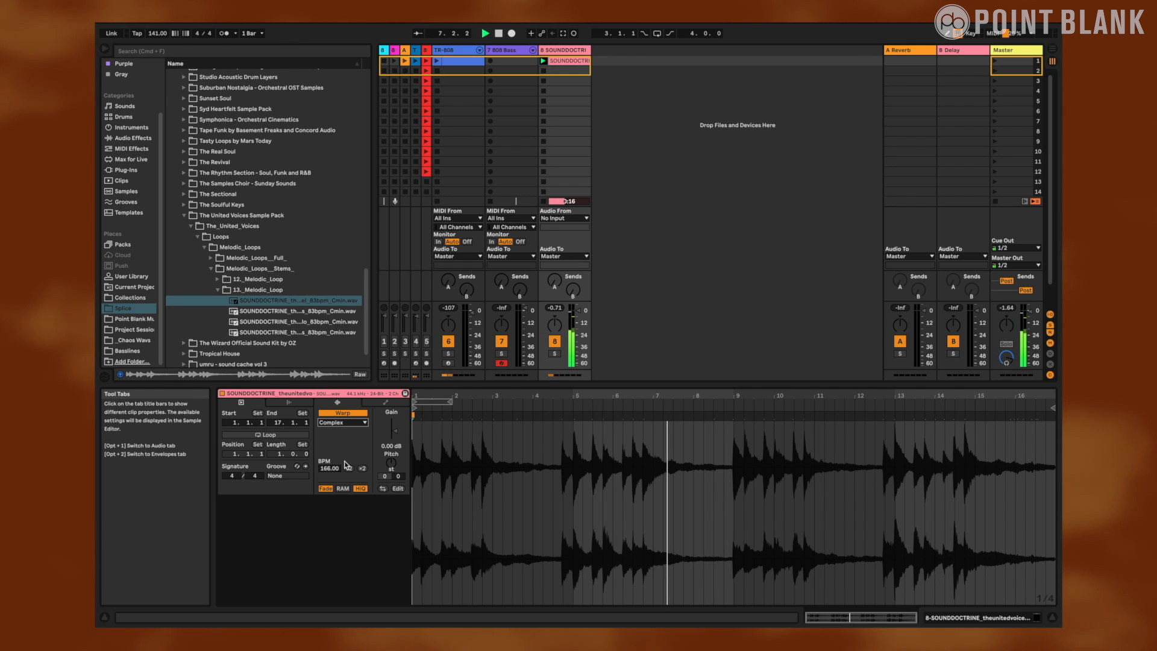
# Turn on looping for the piano clip with a 16-bar loop length and slightly lower the piano track's volume.
pyautogui.click(288, 435)
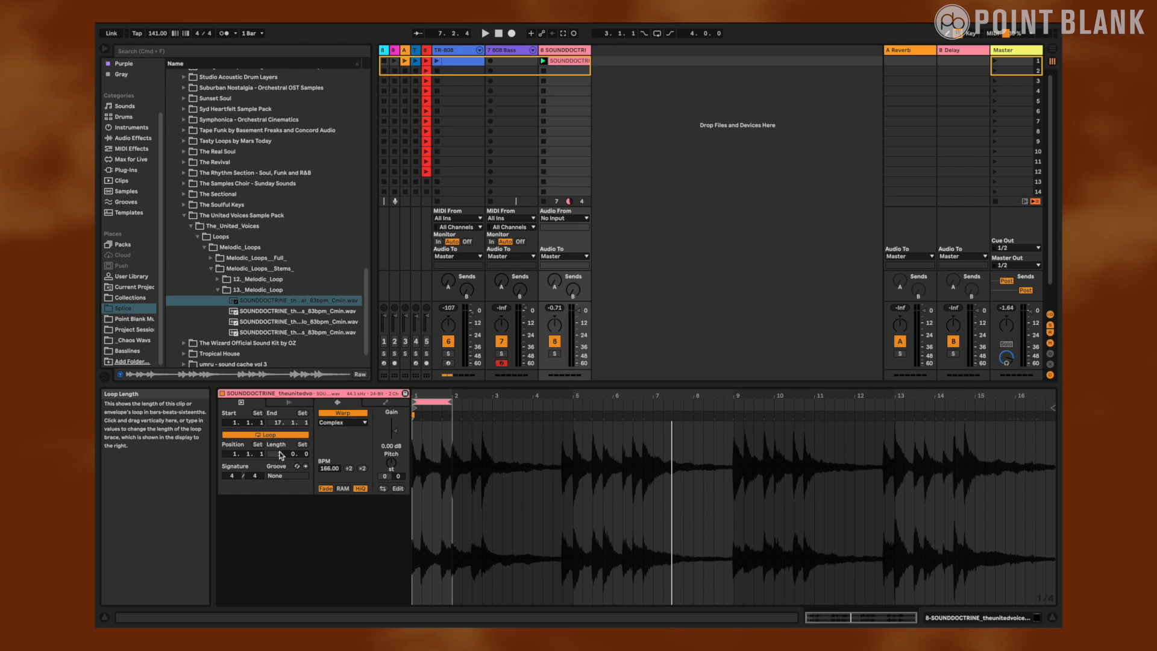
pyautogui.moveTo(280, 455); pyautogui.dragTo(280, 422)
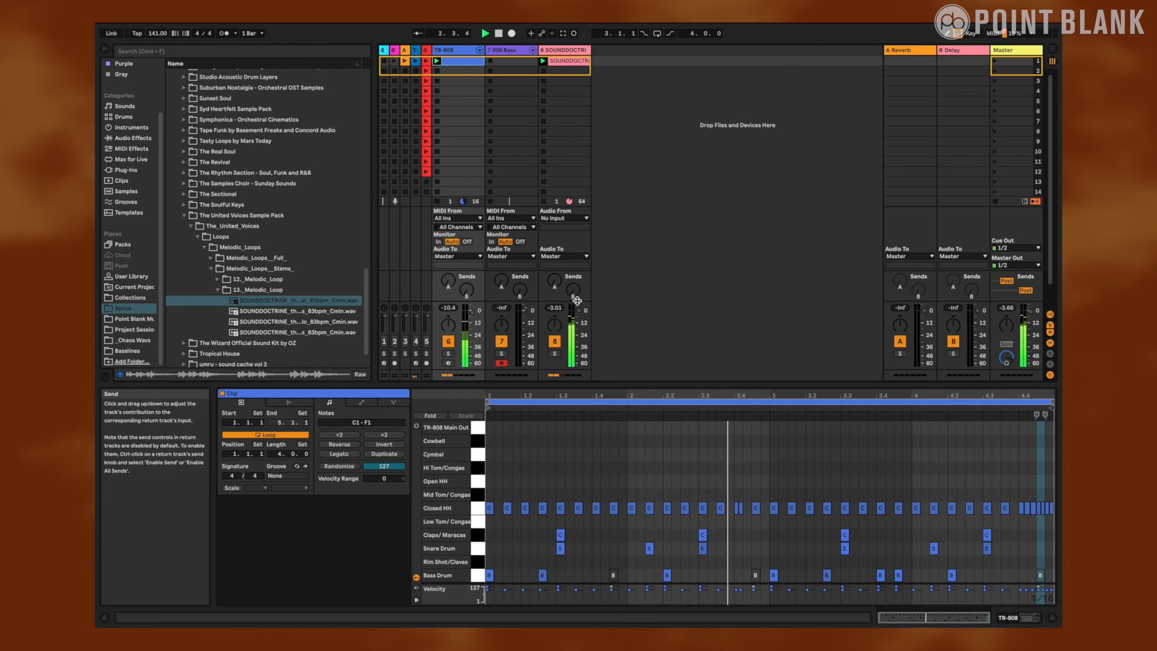
pyautogui.moveTo(578, 311); pyautogui.dragTo(577, 313)
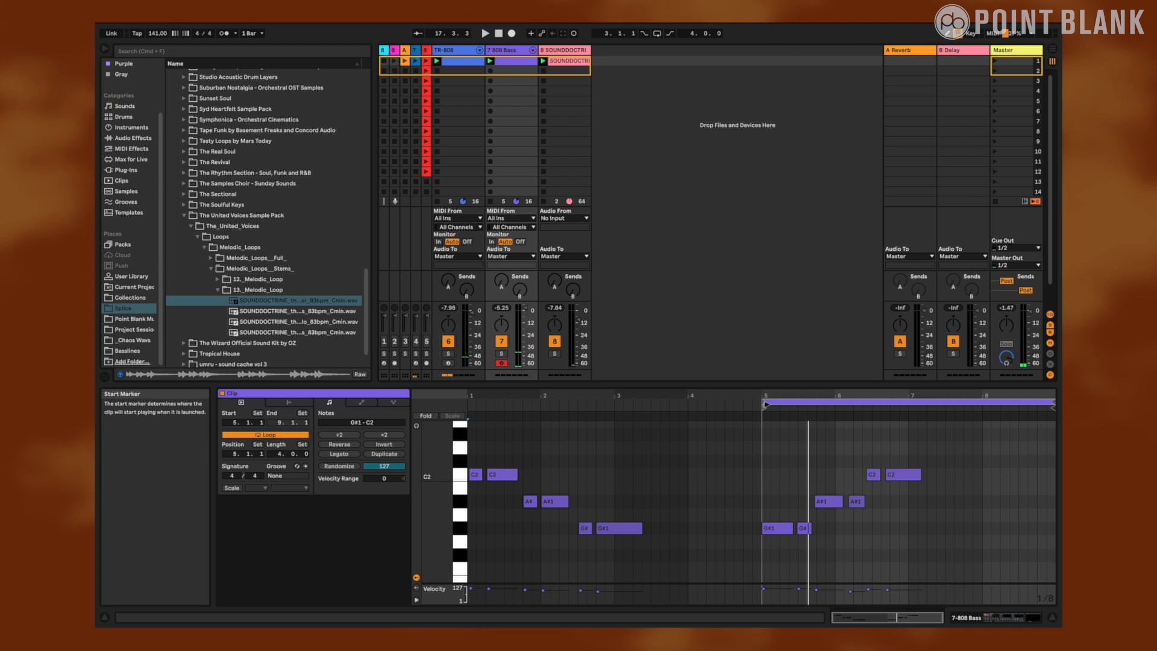
# Set the 808 Bass clip to start and loop from bar 1 over 8 bars, and launch the first scene.
pyautogui.moveTo(762, 409); pyautogui.dragTo(472, 410)
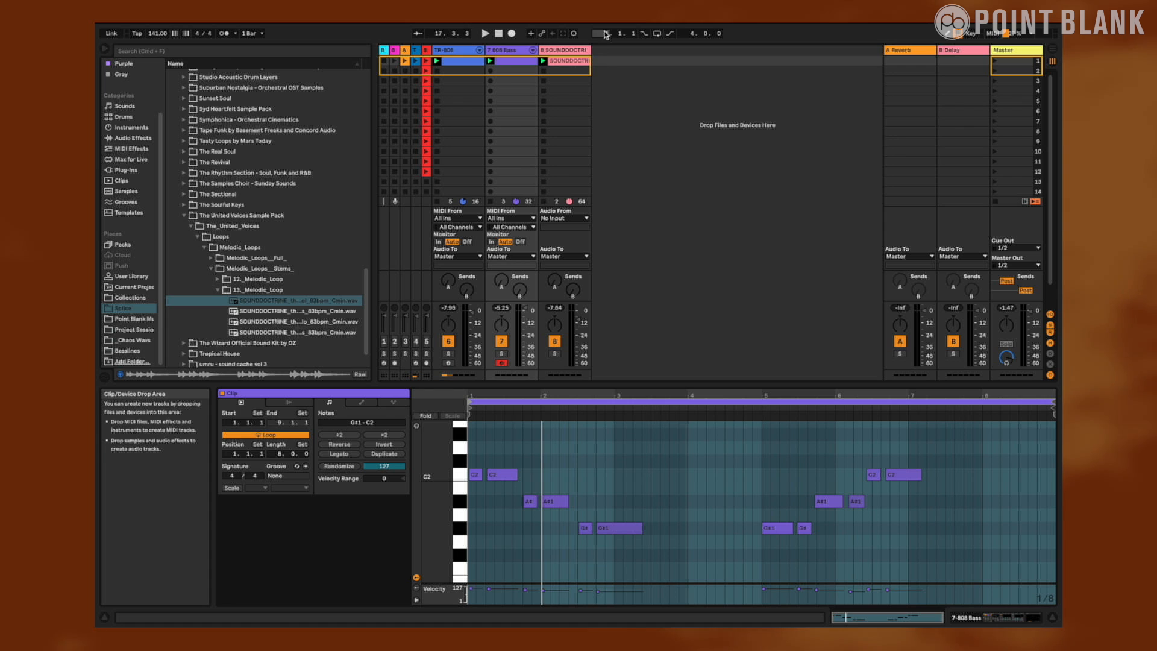
pyautogui.click(995, 61)
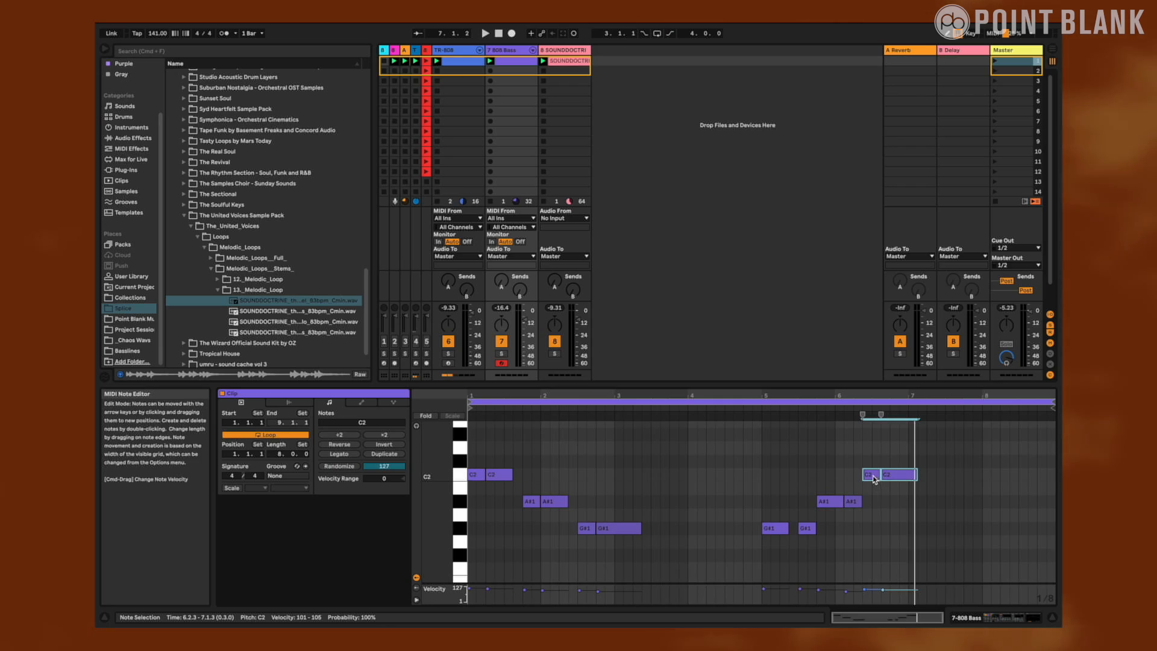
# Move the last two C2 bass notes to start at 6.3.1 and the preceding A#1 note to 6.2.1, checking the pattern in playback.
pyautogui.moveTo(871, 478); pyautogui.dragTo(880, 479)
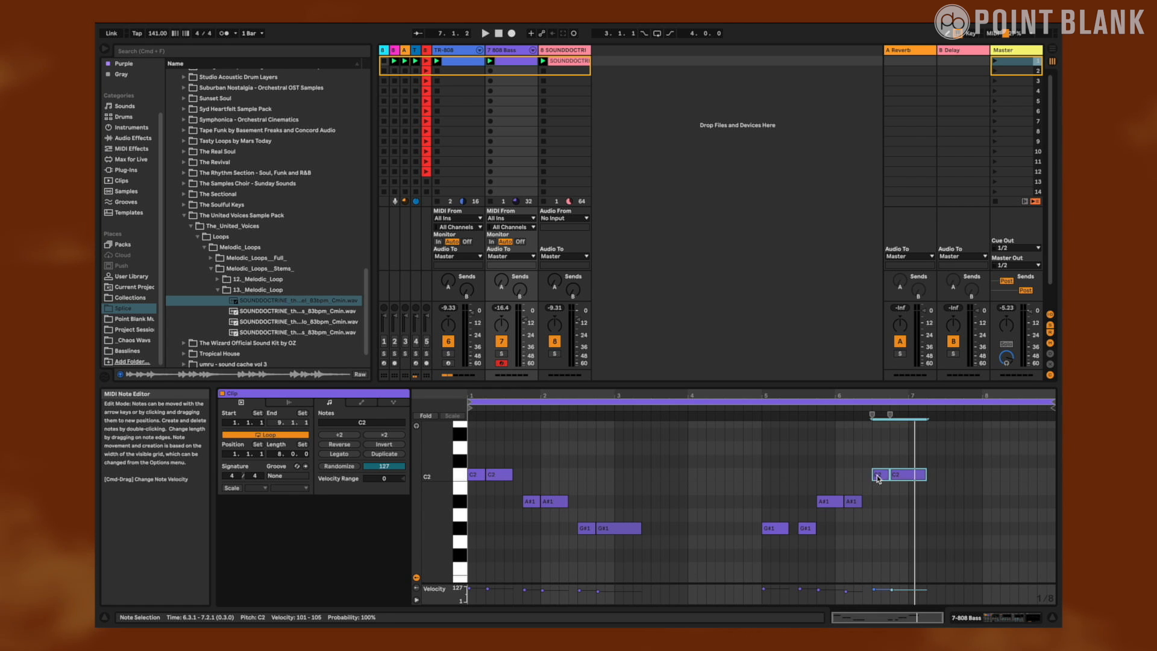
pyautogui.press('space')
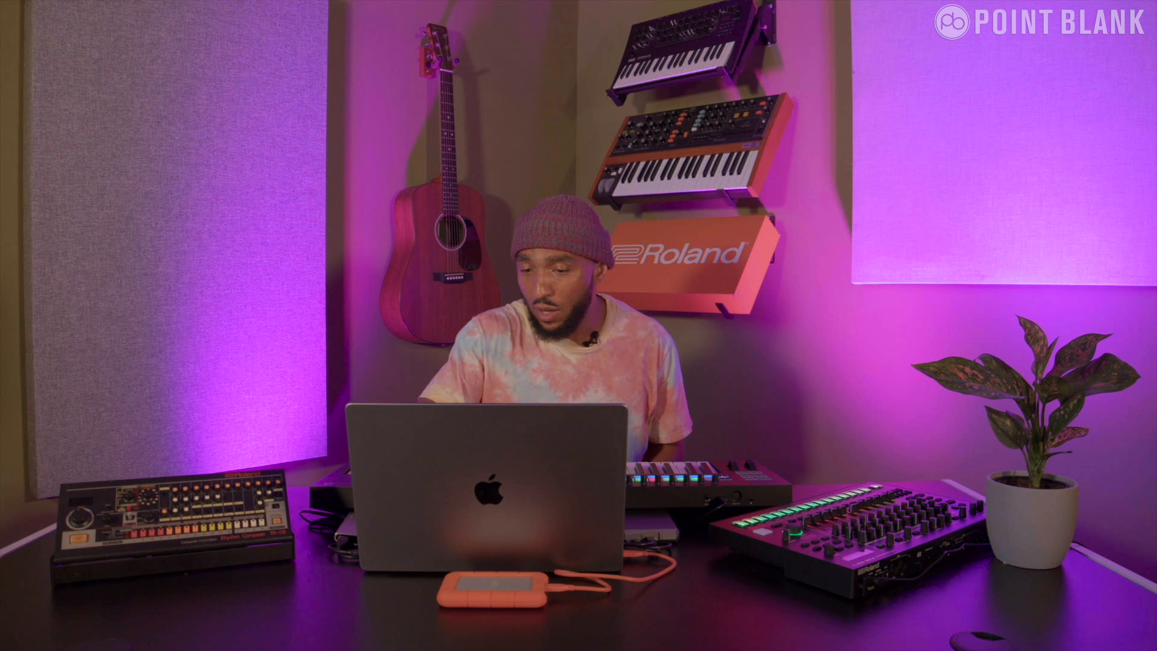
pyautogui.click(853, 505)
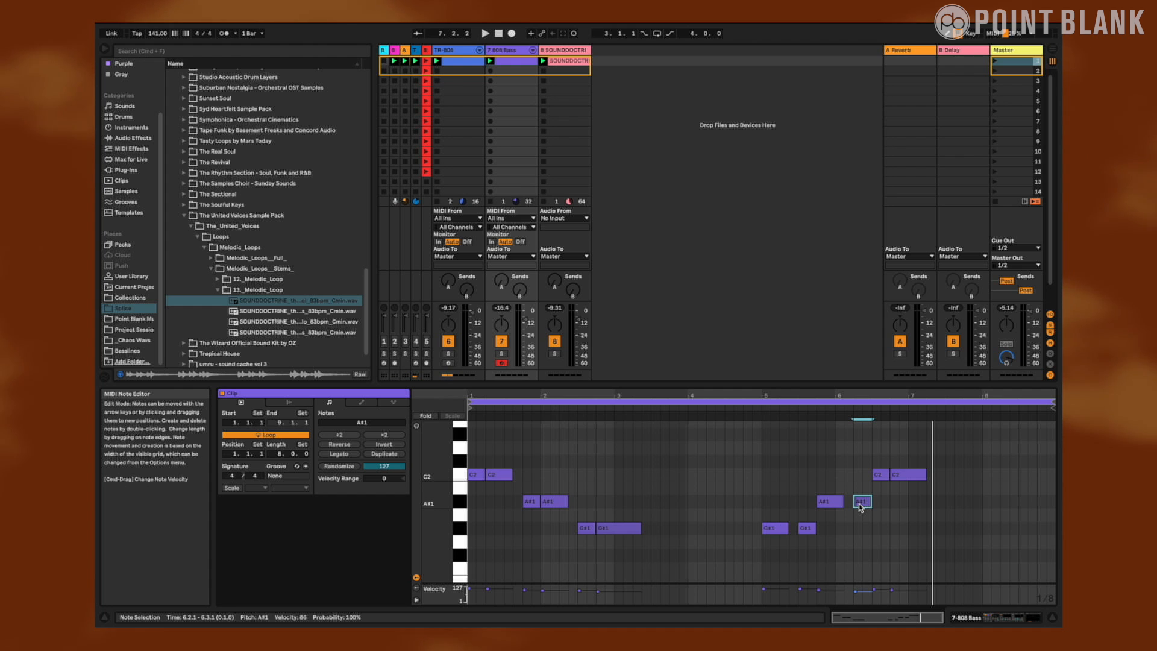
pyautogui.press('space')
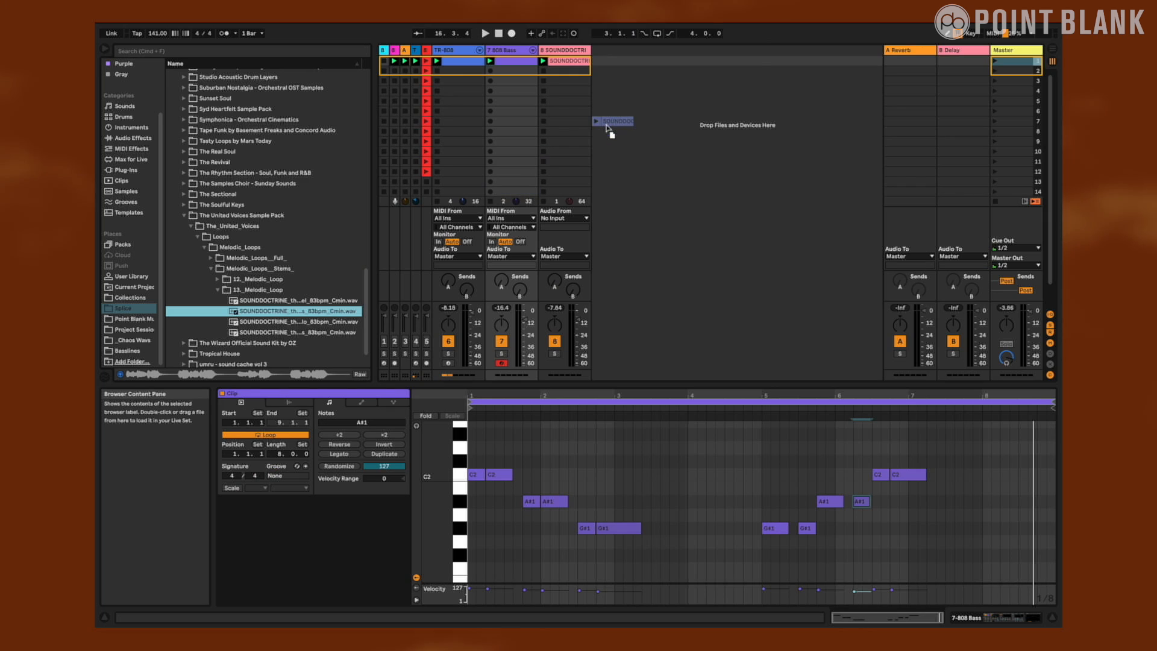
# Place the second SOUNDDOCTRINE 83bpm Cmin loop from 13._Melodic_Loop in the first slot of a new audio track.
pyautogui.moveTo(609, 132); pyautogui.dragTo(623, 69)
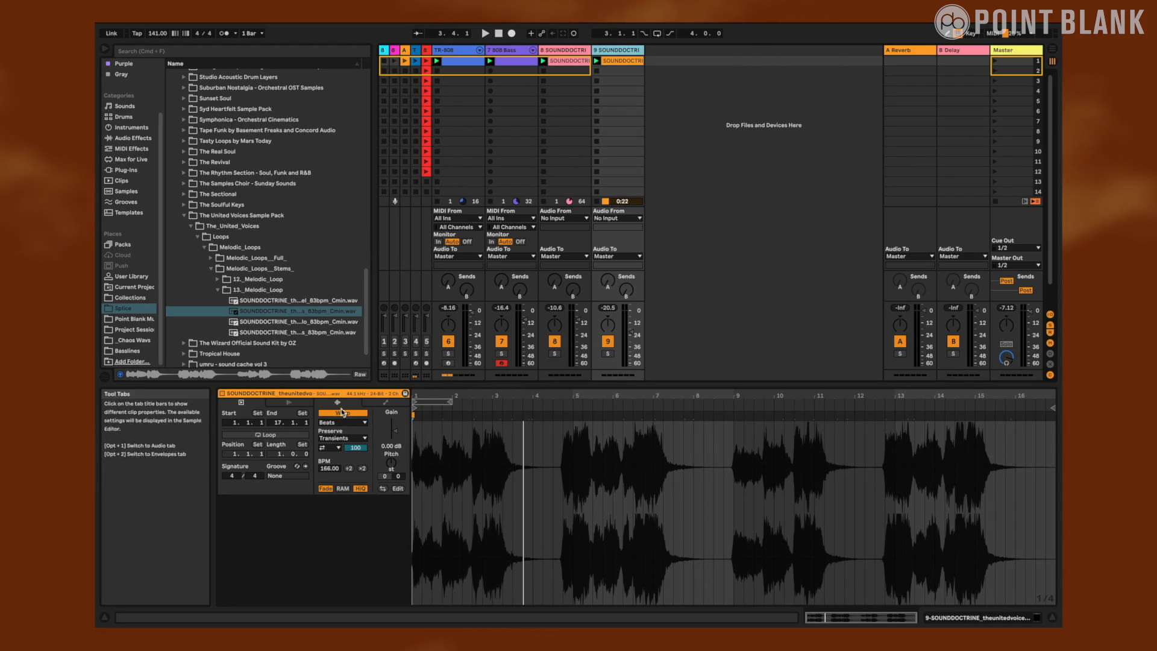
# Set the new loop clip's warp mode to Complex and loop it with a length of 16 bars.
pyautogui.click(342, 423)
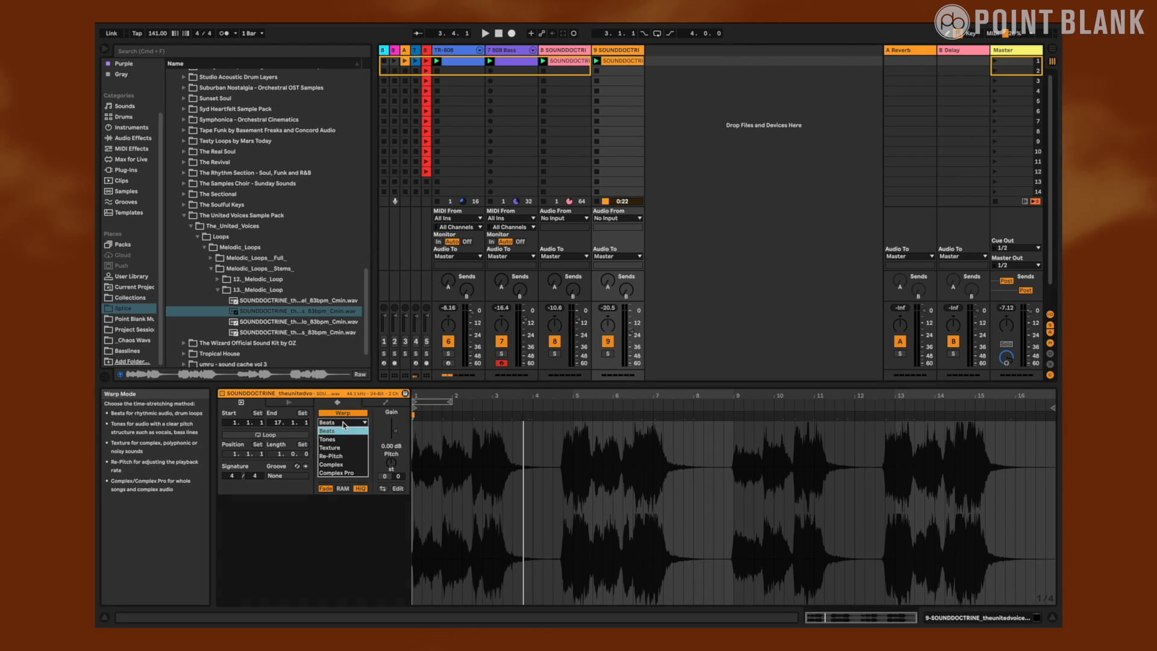
pyautogui.click(346, 467)
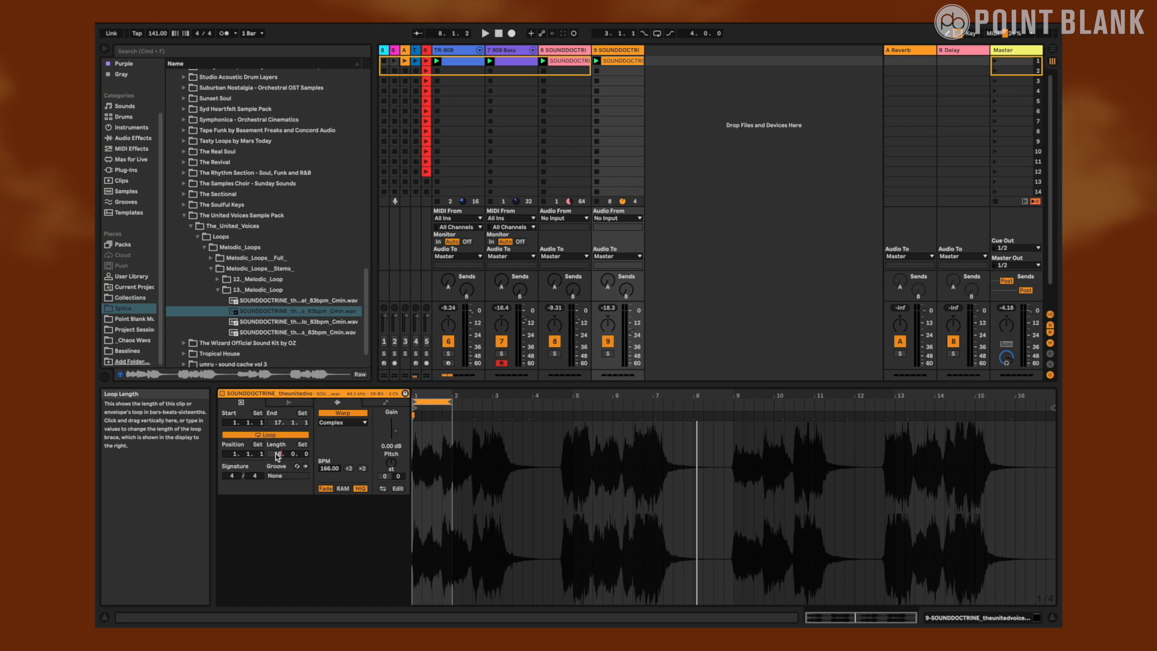
pyautogui.press('Return')
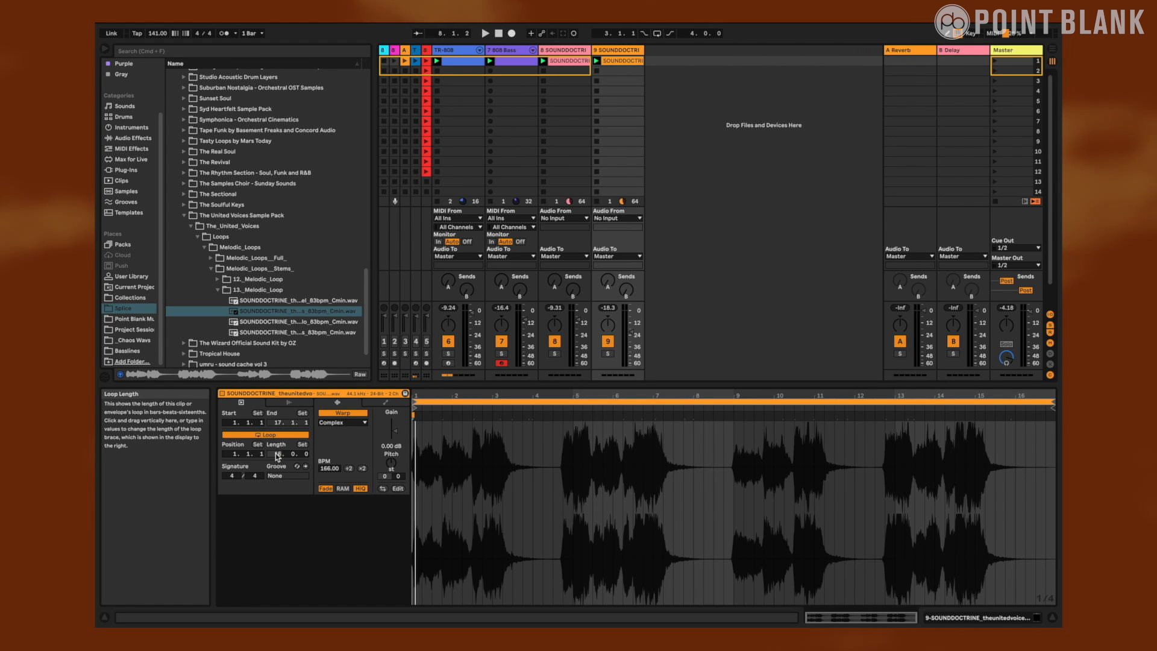